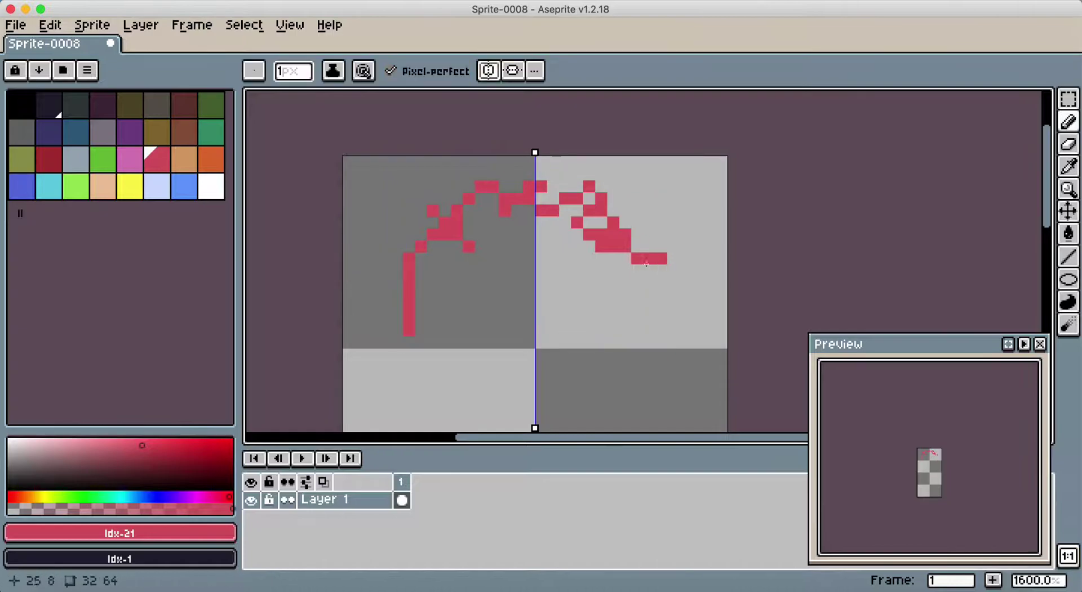
# Draw the crown of hair in pinkish red across the symmetry axis and fill its interior solid
pyautogui.press('super+z')
pyautogui.press('super+shift+z')
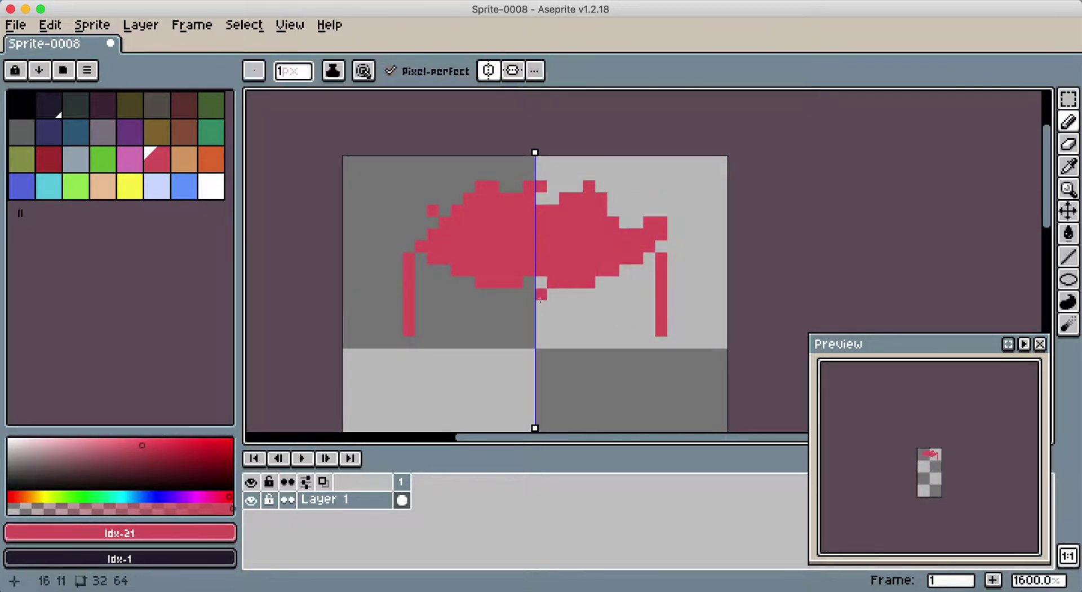
pyautogui.press('i')
pyautogui.press('g')
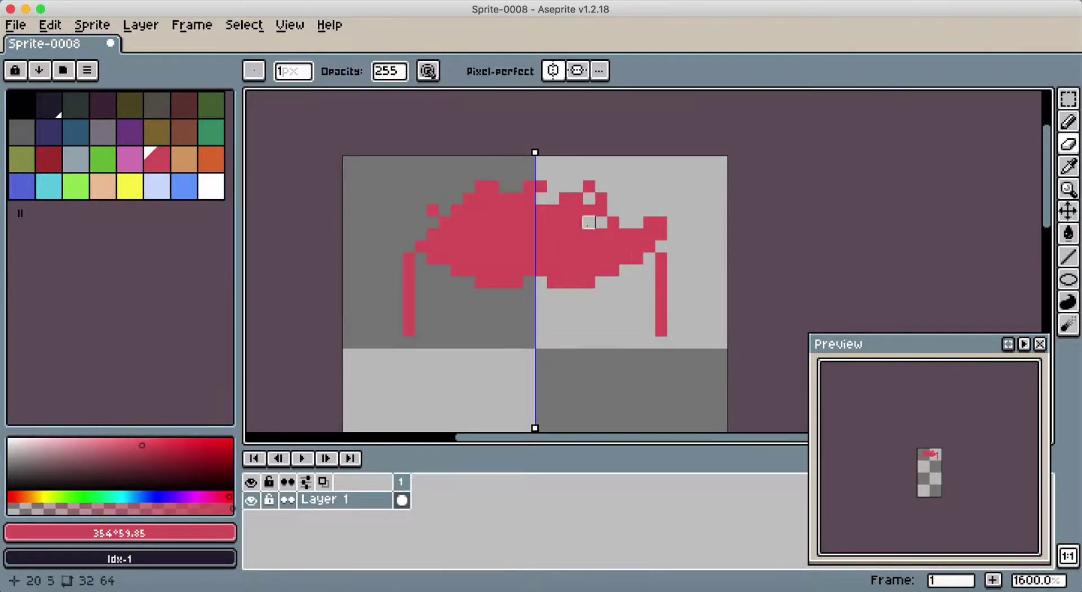
# Draw mirrored pinkish-red strands hanging down both sides of the hair and add loose fringe pixels below it
pyautogui.press('b')
pyautogui.scroll(-3, 620, 253)
pyautogui.click(664, 277)
pyautogui.moveTo(664, 277); pyautogui.dragTo(674, 197)
pyautogui.scroll(-2, 507, 225)
pyautogui.press('super+z')
pyautogui.click(457, 169)
pyautogui.click(494, 168)
# Create a layer beneath the hair, draw a round tan face filled solid, and fill the gaps beside the hair strands in tan
pyautogui.hotkey('shift', 'n')
pyautogui.click(184, 159)
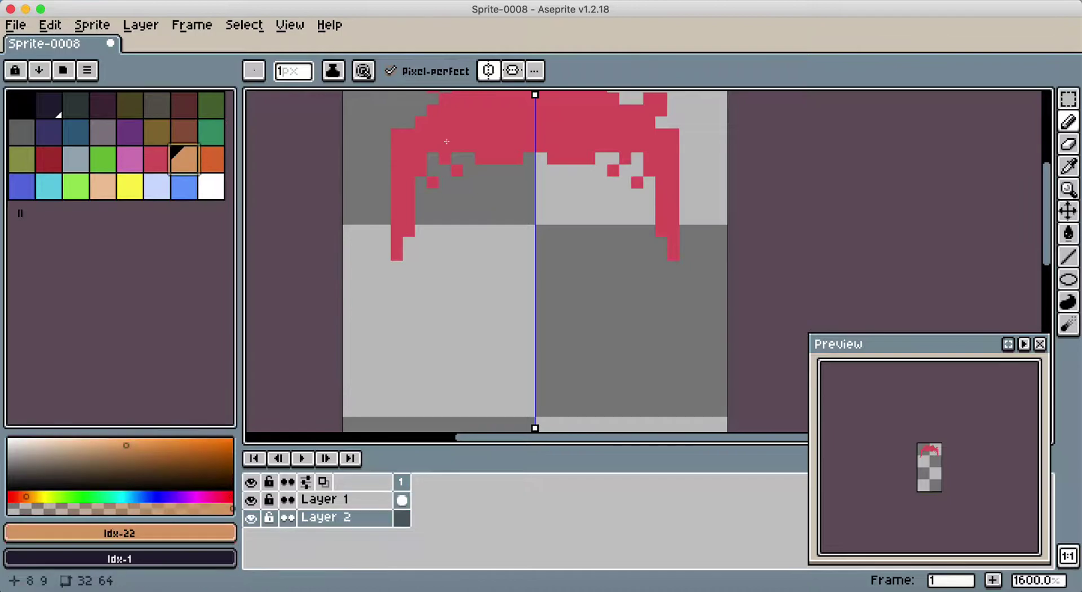
pyautogui.click(1068, 279)
pyautogui.moveTo(417, 165)
pyautogui.mouseDown()
pyautogui.moveTo(564, 316)
pyautogui.moveTo(637, 369)
pyautogui.mouseUp()
pyautogui.press('g')
pyautogui.click(564, 316)
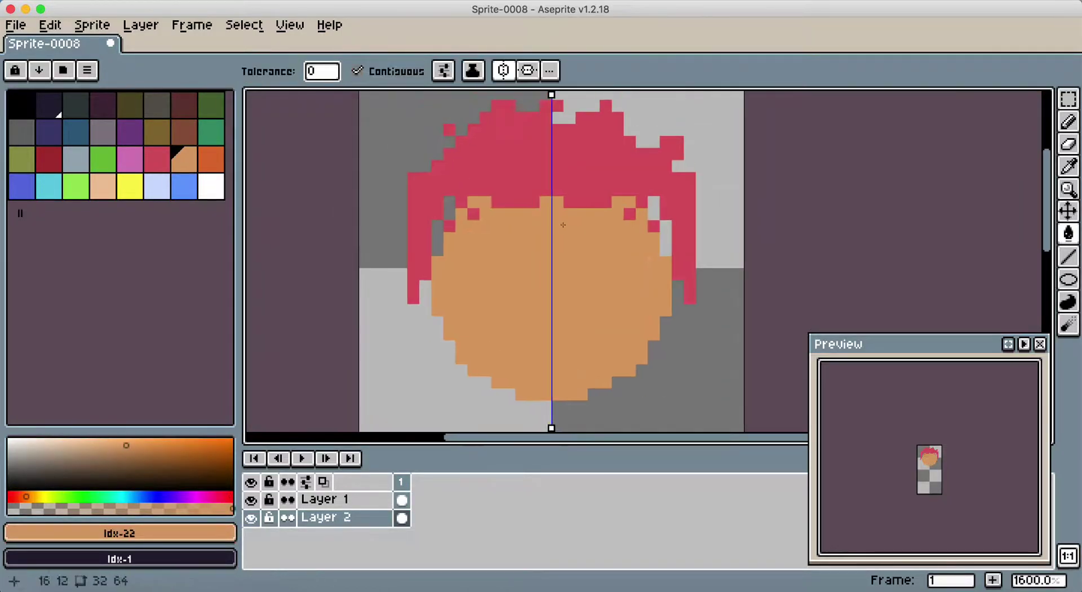
pyautogui.keyDown('alt'); pyautogui.click(450, 222); pyautogui.keyUp('alt')
pyautogui.click(665, 250)
# Outline the top of the hair in black on Layer 1 and extend the pinkish-red fringe over the forehead
pyautogui.click(22, 104)
pyautogui.click(324, 499)
pyautogui.moveTo(450, 153)
pyautogui.mouseDown()
pyautogui.moveTo(473, 189)
pyautogui.moveTo(484, 153)
pyautogui.mouseUp()
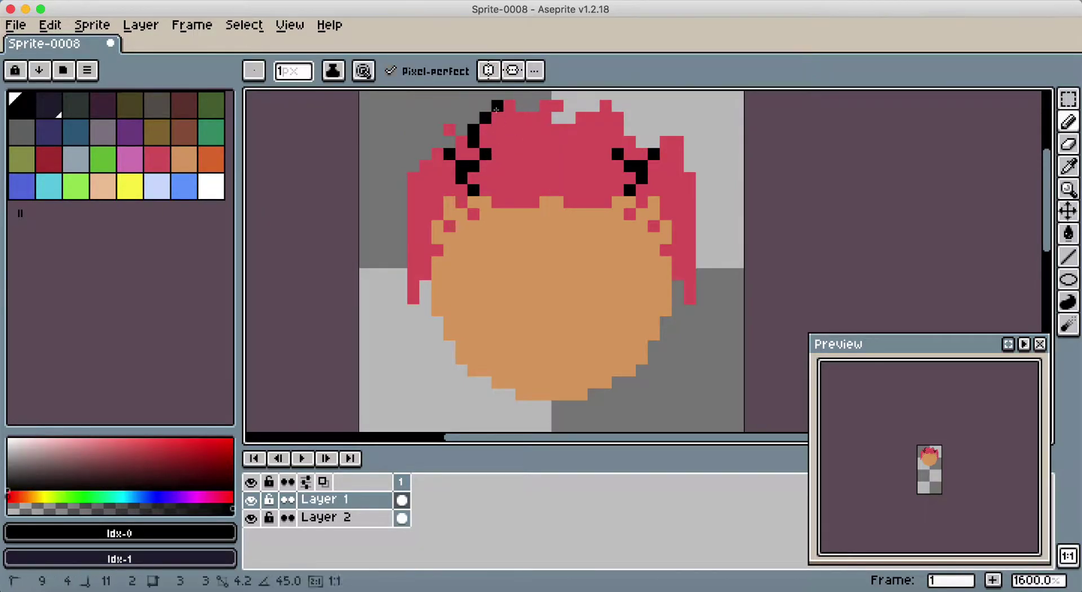
pyautogui.click(622, 138)
pyautogui.keyDown('alt'); pyautogui.click(520, 214); pyautogui.keyUp('alt')
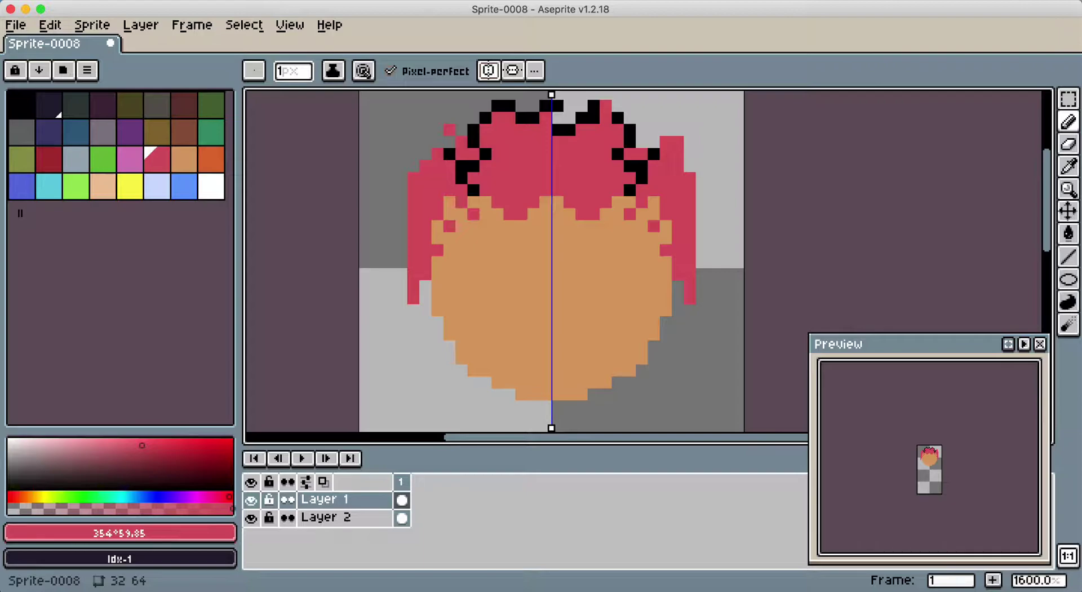
# Taper the lower half of the tan face symmetrically into a narrower jaw and chin
pyautogui.scroll(-2, 564, 259)
pyautogui.moveTo(659, 315); pyautogui.dragTo(622, 351)
pyautogui.moveTo(563, 377); pyautogui.dragTo(595, 363)
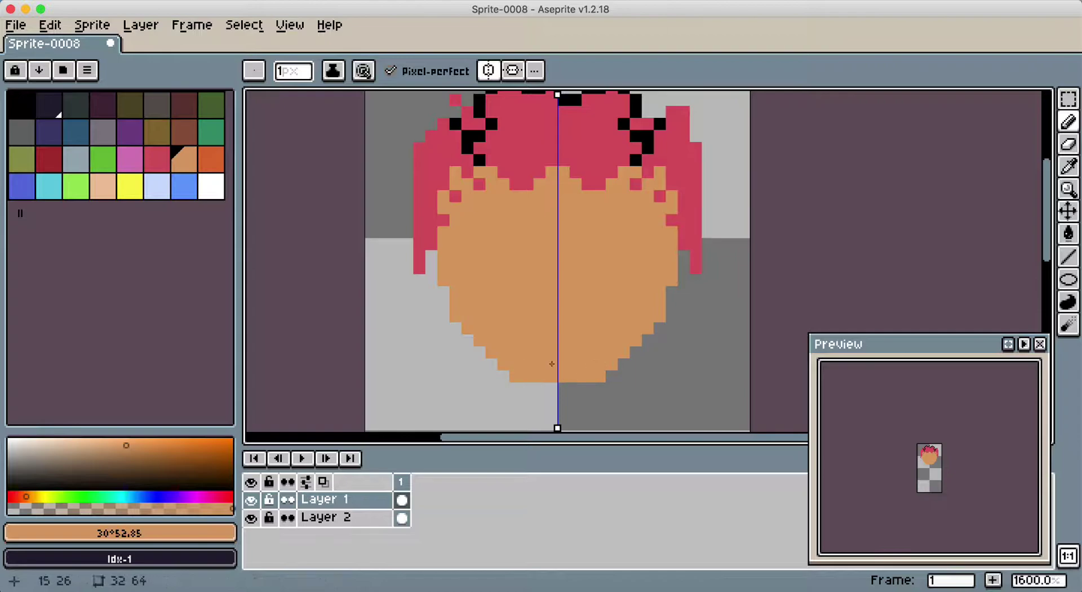
# Lengthen the side hair strands down to jaw level and add dark red tufts at the lower end
pyautogui.keyDown('alt'); pyautogui.click(696, 278); pyautogui.keyUp('alt')
pyautogui.moveTo(696, 286); pyautogui.dragTo(680, 357)
pyautogui.press('super+z')
pyautogui.click(488, 70)
pyautogui.click(49, 158)
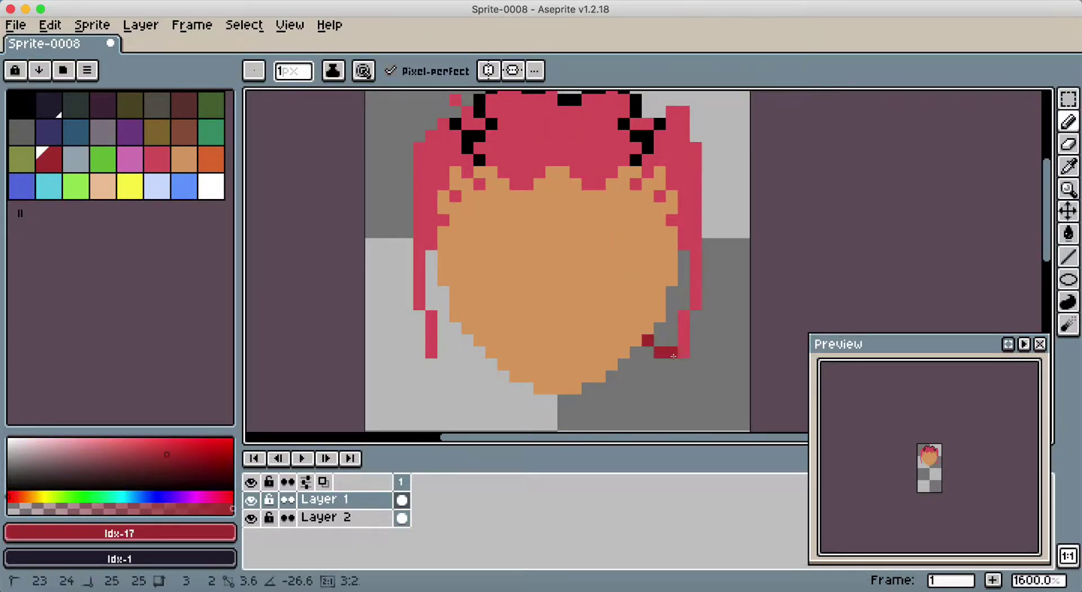
pyautogui.hotkey('shift', 's')
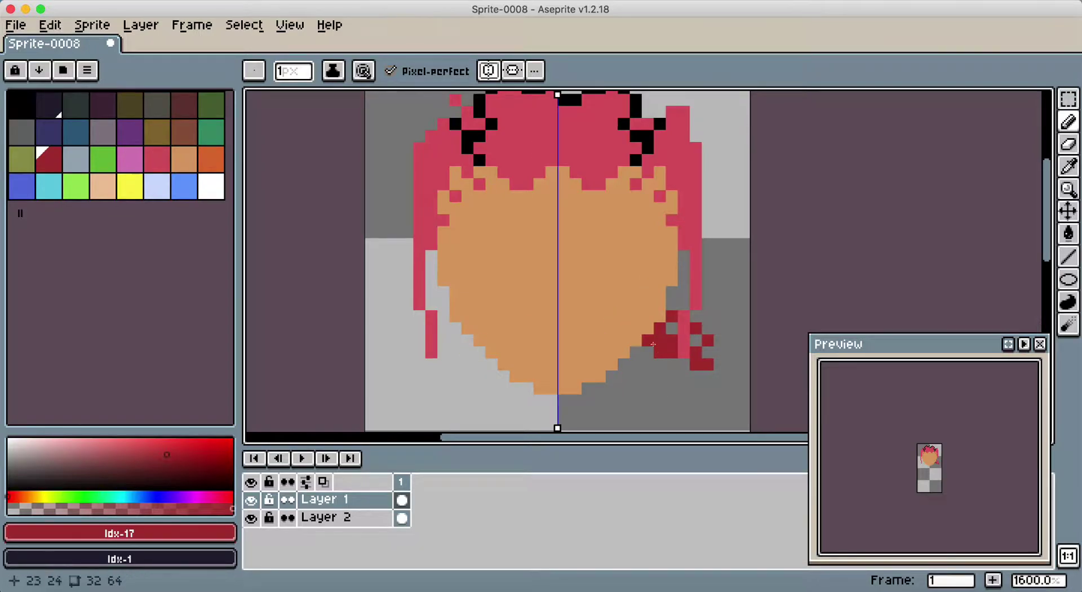
# Draw mirrored pointed tan ears on both sides of the head and highlight them with the lighter skin tone
pyautogui.keyDown('alt'); pyautogui.click(455, 282); pyautogui.keyUp('alt')
pyautogui.moveTo(409, 244)
pyautogui.mouseDown()
pyautogui.moveTo(377, 232)
pyautogui.moveTo(371, 210)
pyautogui.mouseUp()
pyautogui.press('g')
pyautogui.press('b')
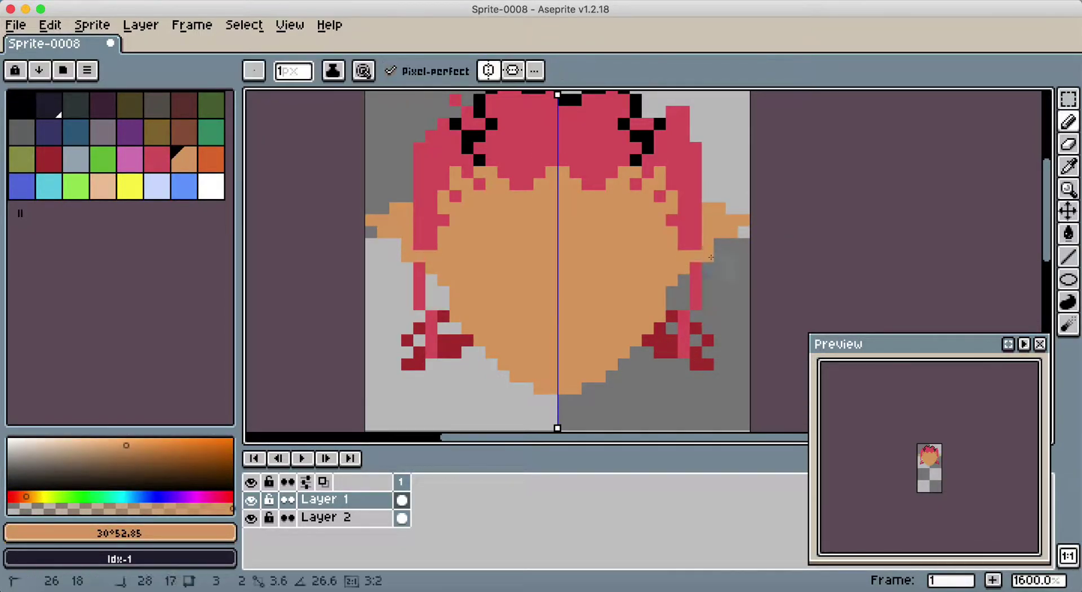
pyautogui.click(102, 186)
pyautogui.moveTo(743, 231); pyautogui.dragTo(736, 225)
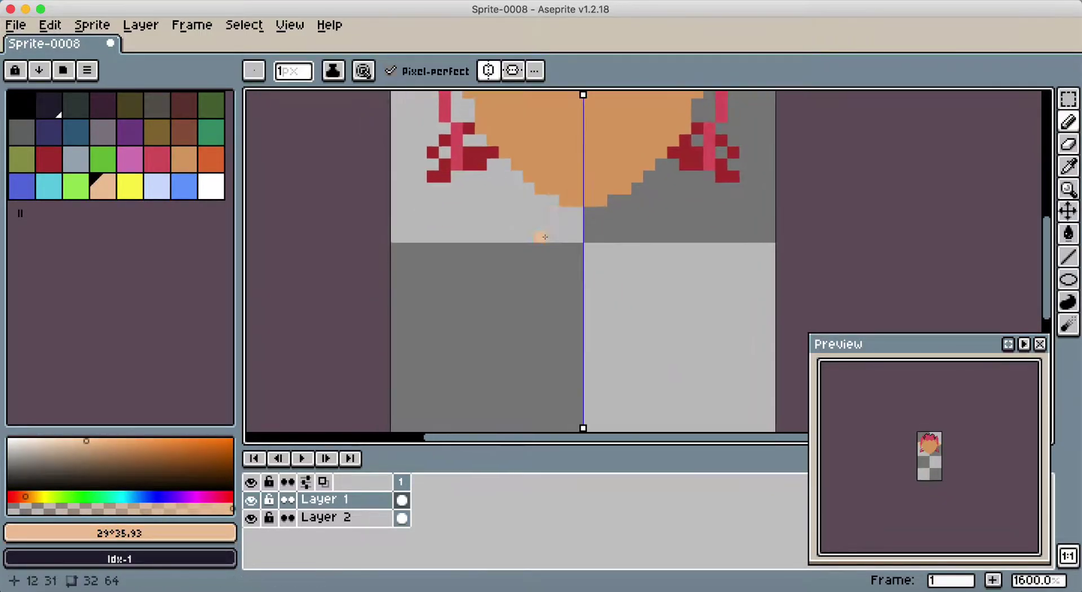
# Create a new layer, draw a filled yellow elliptical collar under the chin, and move the layer to the bottom of the stack
pyautogui.scroll(-5, 599, 339)
pyautogui.hotkey('shift', 'n')
pyautogui.keyDown('alt'); pyautogui.click(589, 213); pyautogui.keyUp('alt')
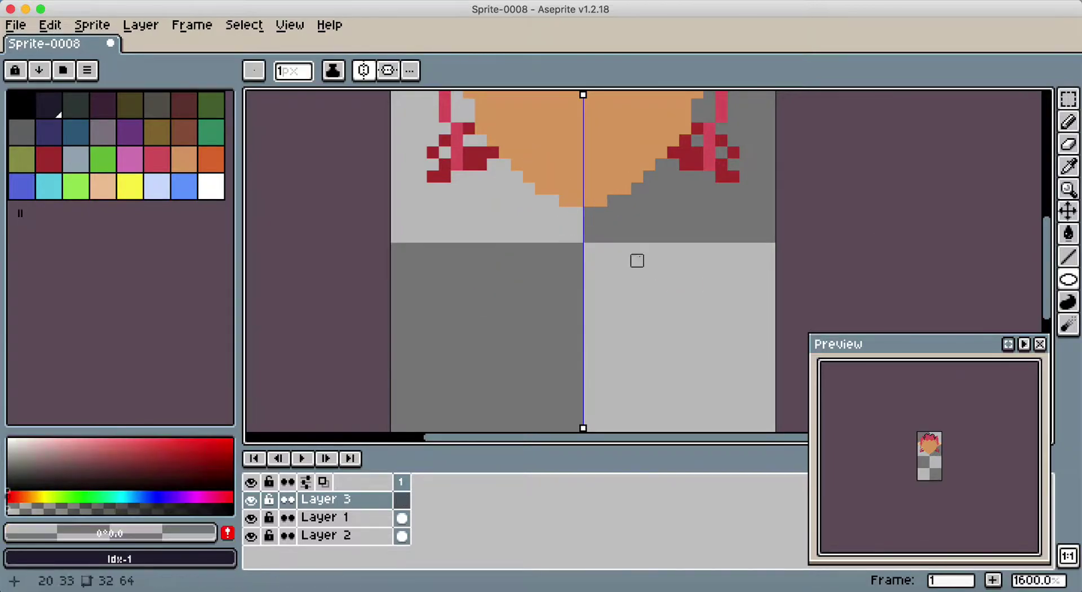
pyautogui.click(130, 186)
pyautogui.moveTo(481, 176); pyautogui.dragTo(580, 227)
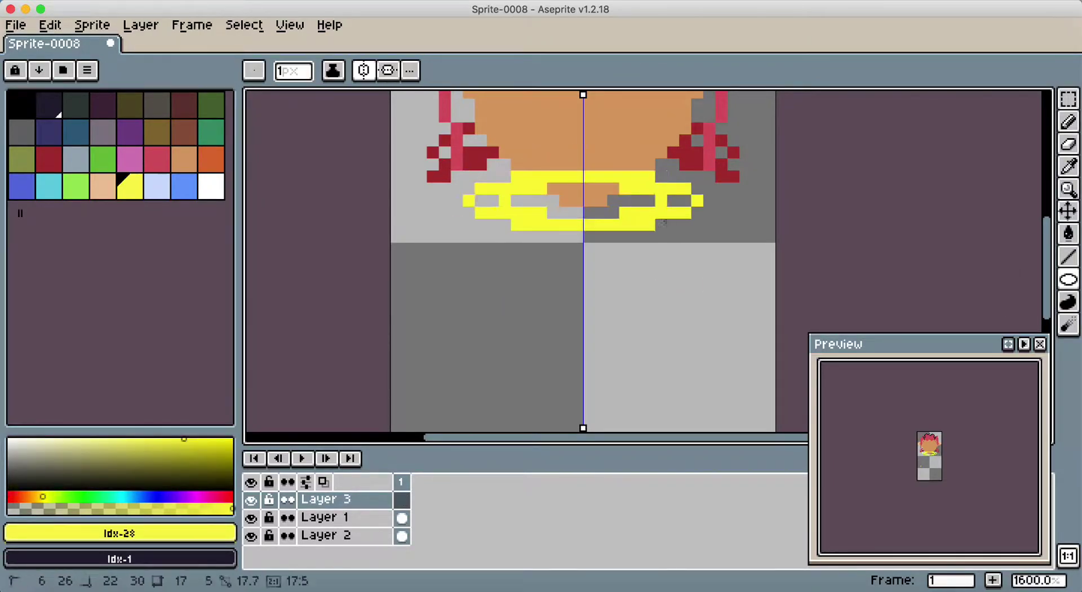
pyautogui.press('g')
pyautogui.click(618, 208)
pyautogui.moveTo(326, 499); pyautogui.dragTo(327, 535)
pyautogui.scroll(1, 625, 246)
pyautogui.click(626, 246)
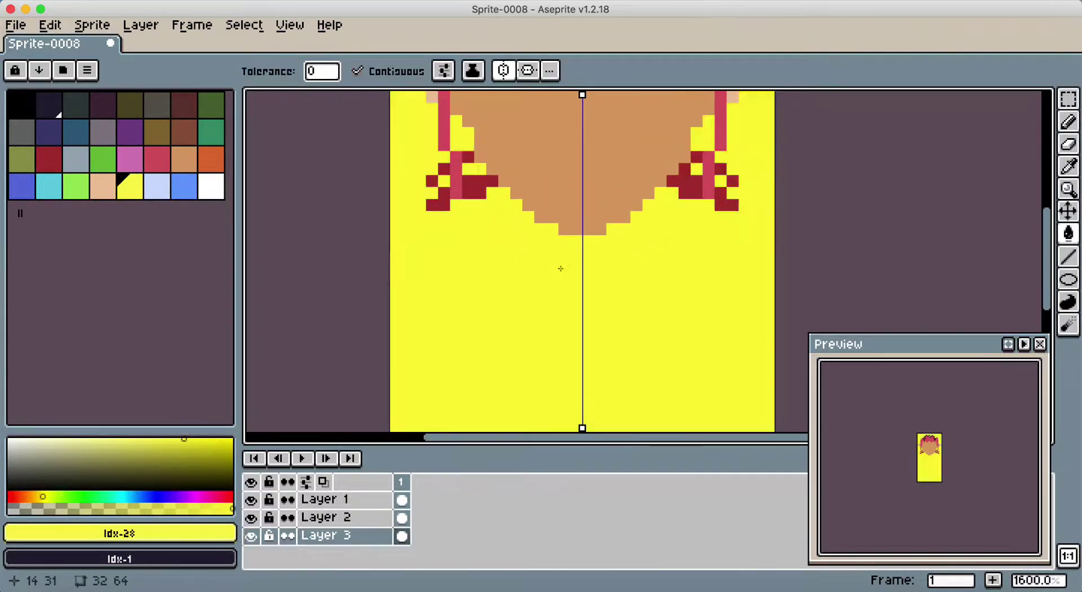
pyautogui.hotkey('ctrl', 'z')
# Shape the yellow collar with the Pencil, widening it and adding two short strips hanging from its lower edge
pyautogui.press('b')
pyautogui.moveTo(552, 262); pyautogui.dragTo(555, 291)
pyautogui.scroll(1, 720, 278)
pyautogui.moveTo(501, 229)
pyautogui.mouseDown()
pyautogui.moveTo(500, 241)
pyautogui.moveTo(570, 281)
pyautogui.mouseUp()
# Paint the neck in tan between the chin and the yellow collar
pyautogui.keyDown('alt'); pyautogui.click(541, 169); pyautogui.keyUp('alt')
pyautogui.press('Up')
pyautogui.press('Up')
pyautogui.press('Down')
# Create a new layer on top, outline the face in the lighter skin tone, and fill the face with it
pyautogui.scroll(2, 570, 282)
pyautogui.hotkey('shift', 'n')
pyautogui.press('Up')
pyautogui.moveTo(669, 237); pyautogui.dragTo(589, 277)
pyautogui.scroll(2, 620, 253)
pyautogui.moveTo(680, 288); pyautogui.dragTo(702, 244)
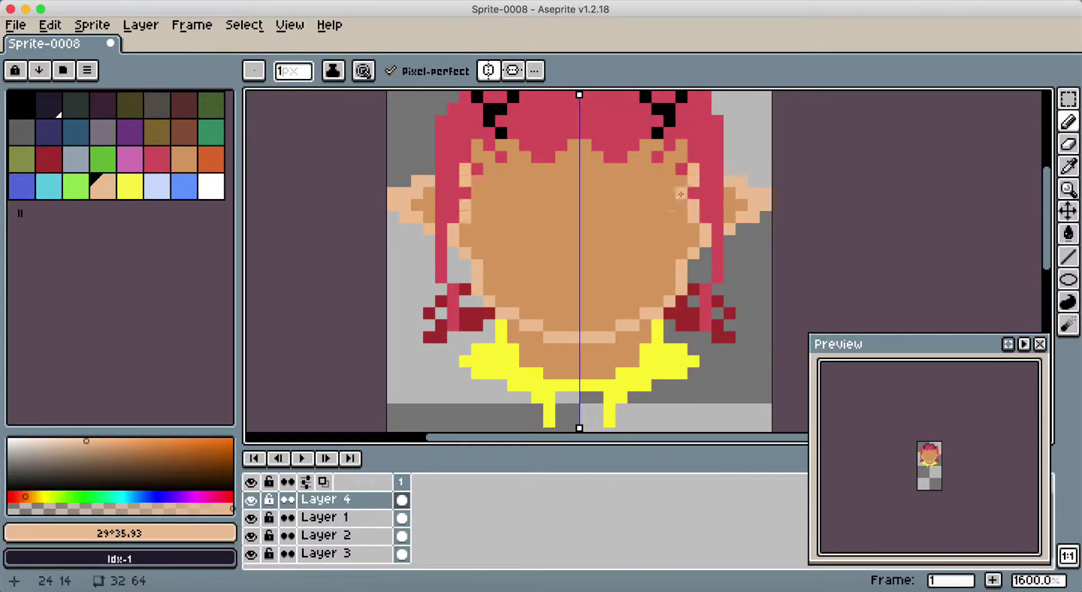
pyautogui.press('g')
pyautogui.click(528, 246)
# Draw a mirrored grey-blue line along the jaw and under the chin
pyautogui.click(76, 159)
pyautogui.click(670, 253)
pyautogui.press('b')
pyautogui.moveTo(681, 265)
pyautogui.mouseDown()
pyautogui.moveTo(678, 289)
pyautogui.moveTo(592, 337)
pyautogui.mouseUp()
# Draw black eyes with symmetry on, and add a black nose and mouth with symmetry off
pyautogui.click(21, 104)
pyautogui.moveTo(513, 205)
pyautogui.mouseDown()
pyautogui.moveTo(540, 195)
pyautogui.moveTo(524, 217)
pyautogui.mouseUp()
pyautogui.moveTo(572, 252); pyautogui.dragTo(558, 268)
pyautogui.hotkey('ctrl', 'z')
pyautogui.click(488, 71)
pyautogui.moveTo(573, 217); pyautogui.dragTo(573, 253)
pyautogui.moveTo(627, 288); pyautogui.dragTo(532, 288)
# Finish the eye outlines in black, fill the eyes with white, and add black pupils
pyautogui.scroll(-1, 606, 285)
pyautogui.hscroll(1, 606, 285)
pyautogui.click(537, 203)
pyautogui.click(621, 204)
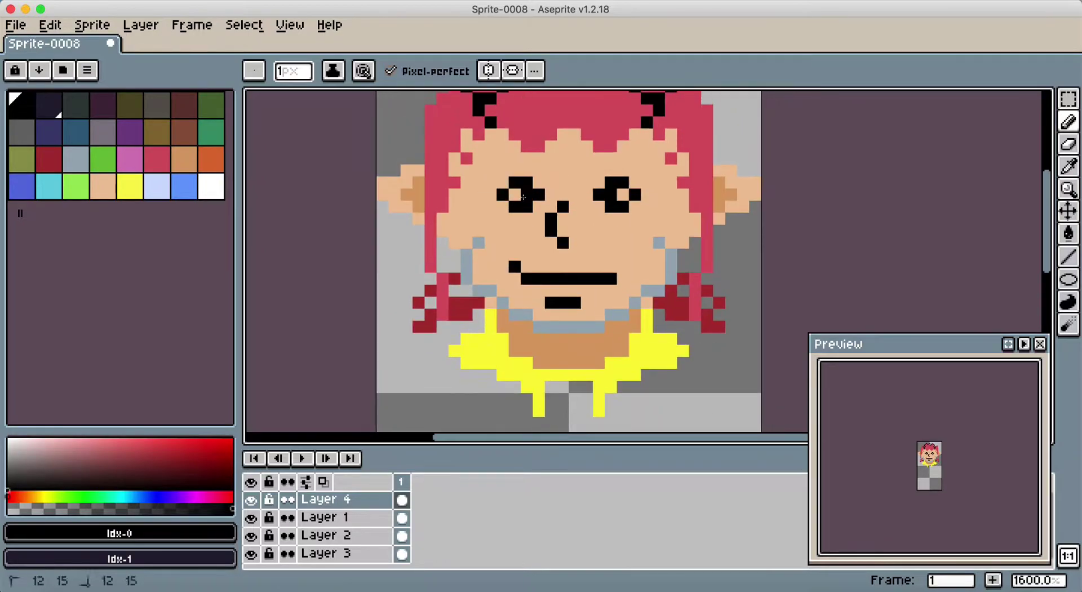
pyautogui.click(211, 186)
pyautogui.click(525, 203)
pyautogui.click(633, 203)
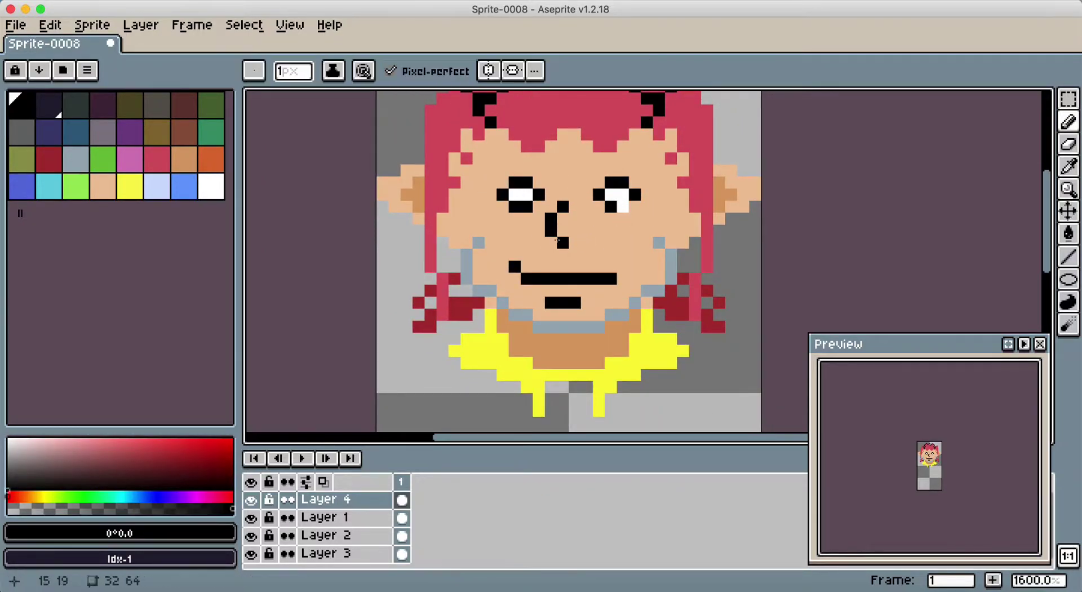
pyautogui.keyDown('alt'); pyautogui.click(617, 206); pyautogui.keyUp('alt')
# Sketch a belt line at the waist and two boots at the base of the canvas in dark grey-brown
pyautogui.scroll(-3, 545, 272)
pyautogui.scroll(-2, 545, 272)
pyautogui.scroll(3, 545, 272)
pyautogui.keyDown('alt'); pyautogui.click(499, 334); pyautogui.keyUp('alt')
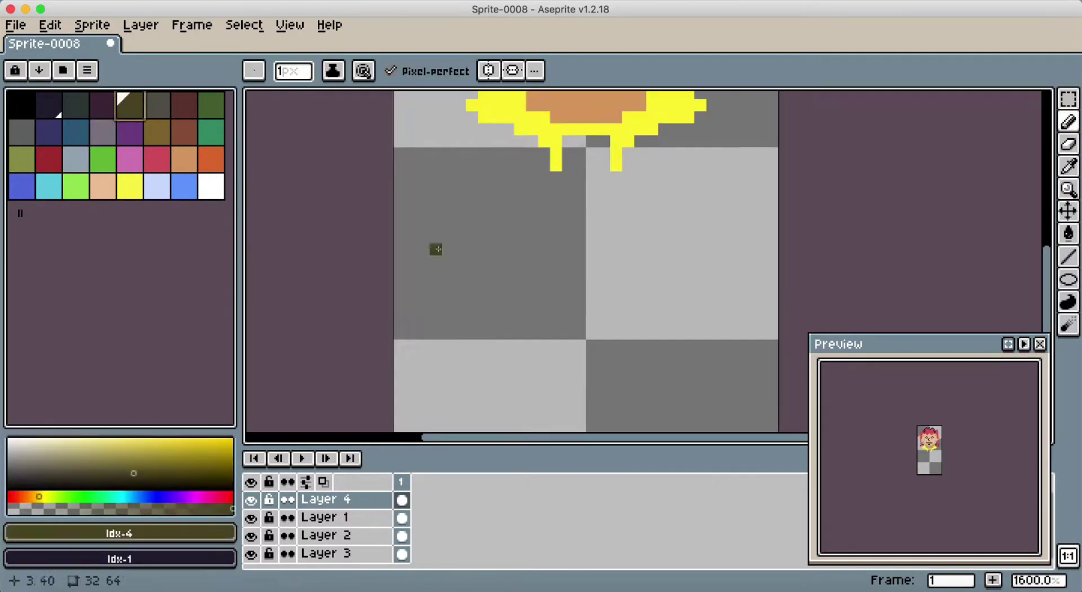
pyautogui.scroll(-3, 498, 333)
pyautogui.moveTo(554, 334); pyautogui.dragTo(553, 333)
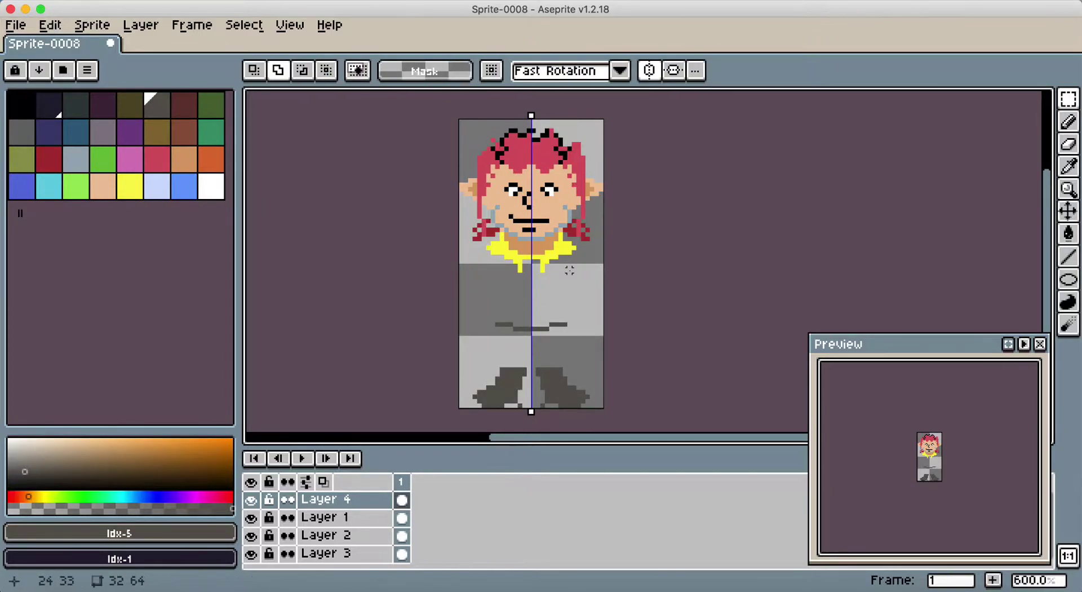
# Draw dark red shading lines inside the upper part of the hair
pyautogui.moveTo(529, 163); pyautogui.dragTo(523, 198)
pyautogui.keyDown('alt'); pyautogui.click(523, 198); pyautogui.keyUp('alt')
pyautogui.scroll(4, 522, 198)
pyautogui.hotkey('ctrl', 'z')
pyautogui.click(500, 169)
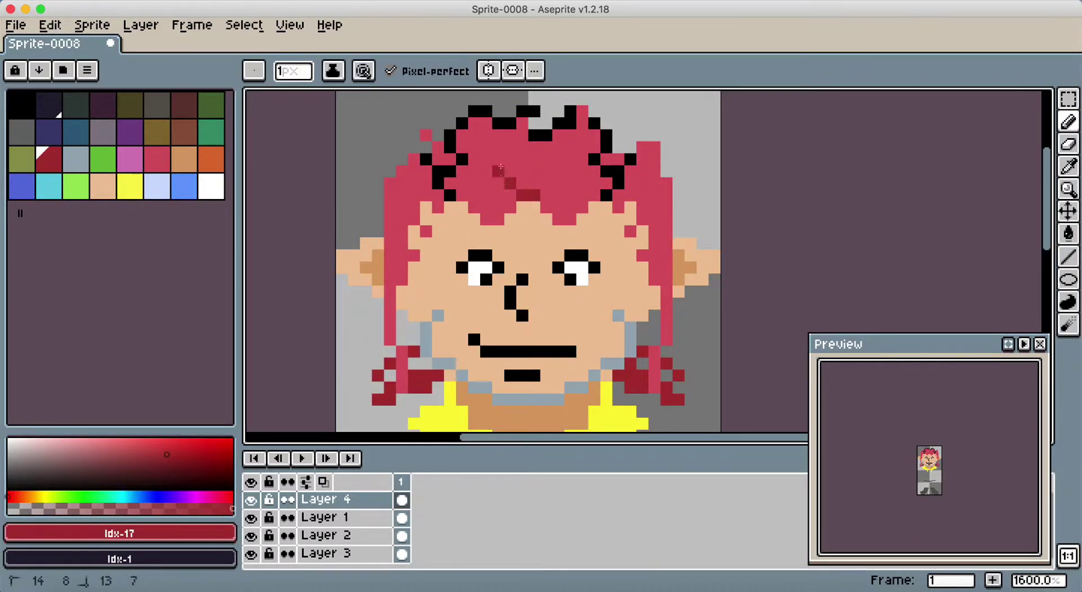
# Trim the outer edges of the hair on both sides with the Eraser
pyautogui.hotkey('alt', 'Down')
pyautogui.hotkey('alt', 'Down')
pyautogui.hotkey('alt', 'Down')
pyautogui.hotkey('alt', 'Down')
pyautogui.hotkey('alt', 'Down')
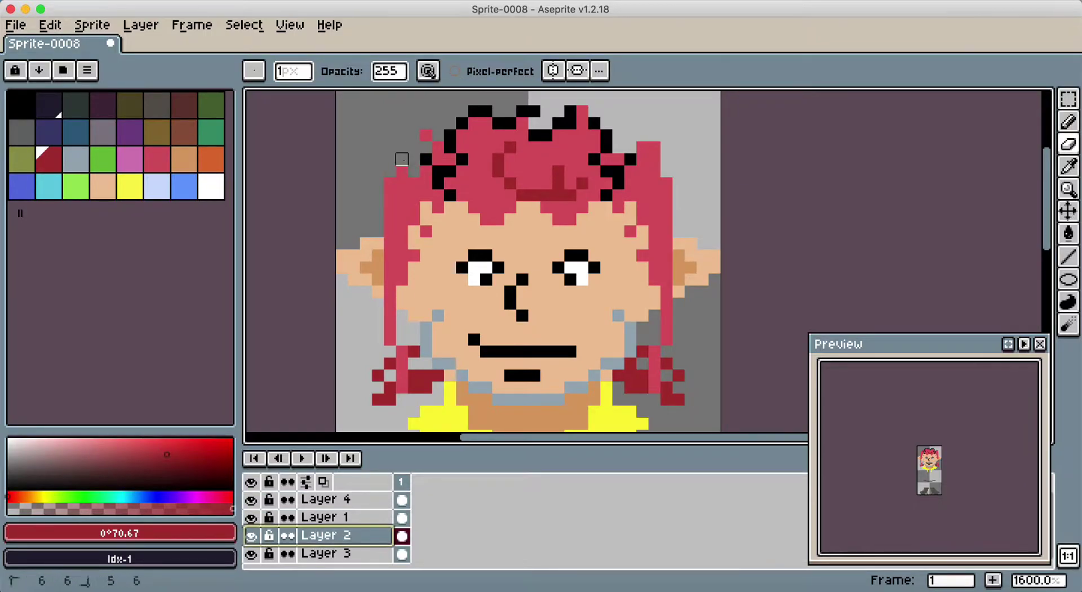
pyautogui.hotkey('alt', 'Down')
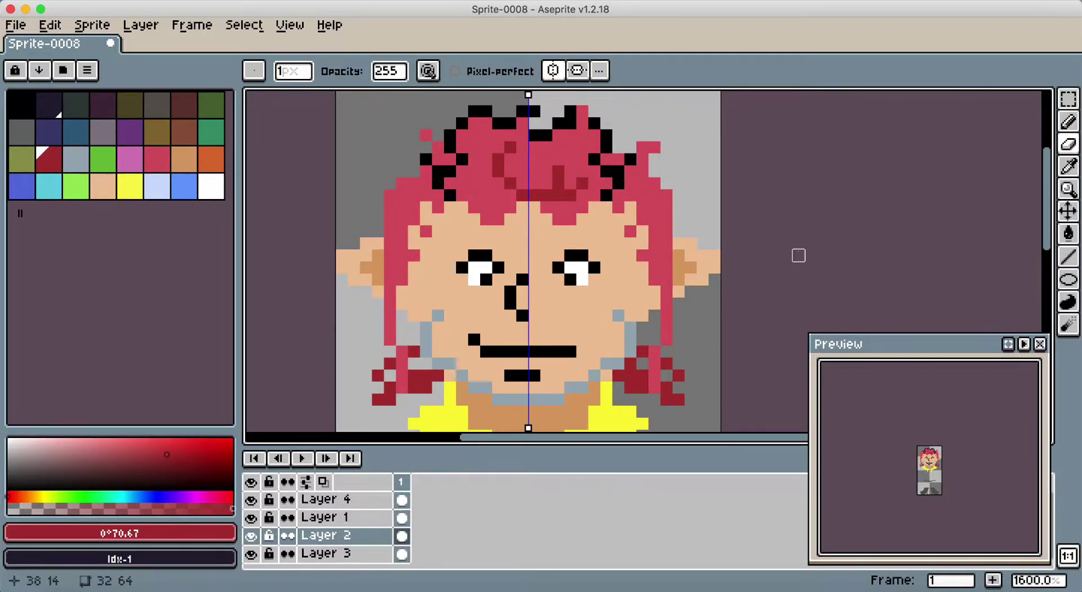
# Draw mirrored yellow shoulder pad outlines on both sides of the collar
pyautogui.scroll(-5, 797, 254)
pyautogui.keyDown('alt'); pyautogui.click(429, 189); pyautogui.keyUp('alt')
pyautogui.moveTo(395, 198); pyautogui.dragTo(405, 235)
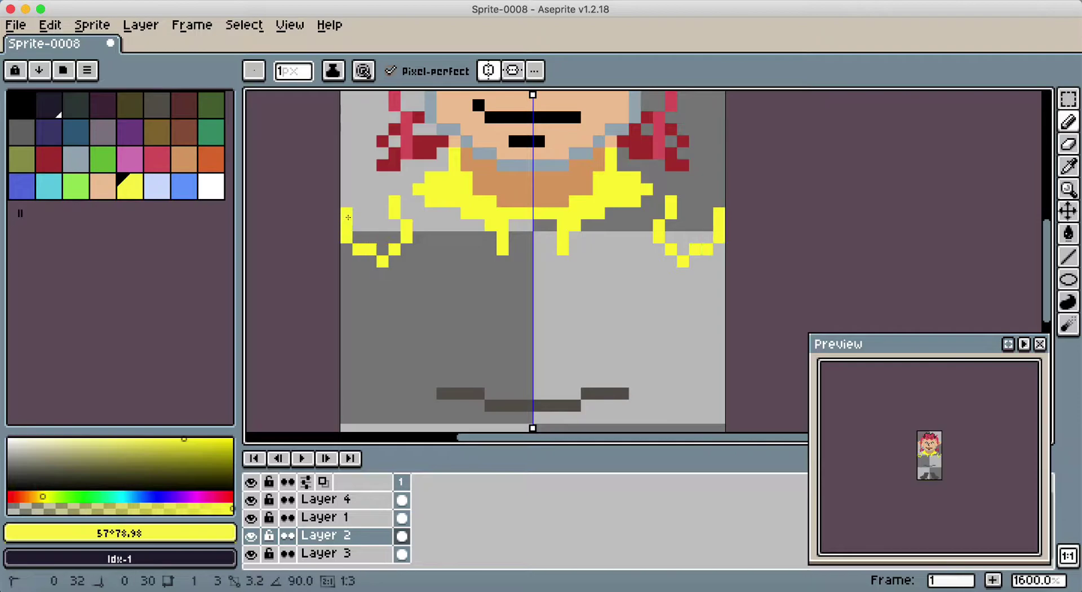
# Widen the canvas to 48 pixels
pyautogui.click(92, 25)
pyautogui.click(113, 116)
pyautogui.write('48')
pyautogui.press('Return')
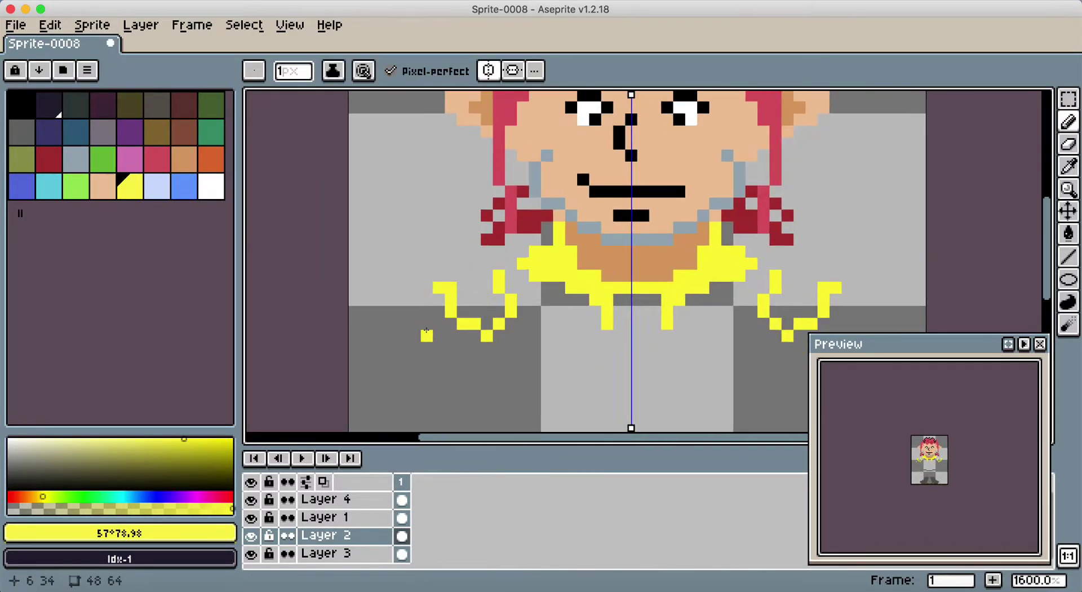
# Draw mirrored yellow trim curving outward across the chest from the collar's hanging strips
pyautogui.moveTo(530, 265); pyautogui.dragTo(496, 285)
pyautogui.moveTo(561, 248); pyautogui.dragTo(561, 279)
pyautogui.press('e')
# Set the canvas width to 49 pixels
pyautogui.click(92, 25)
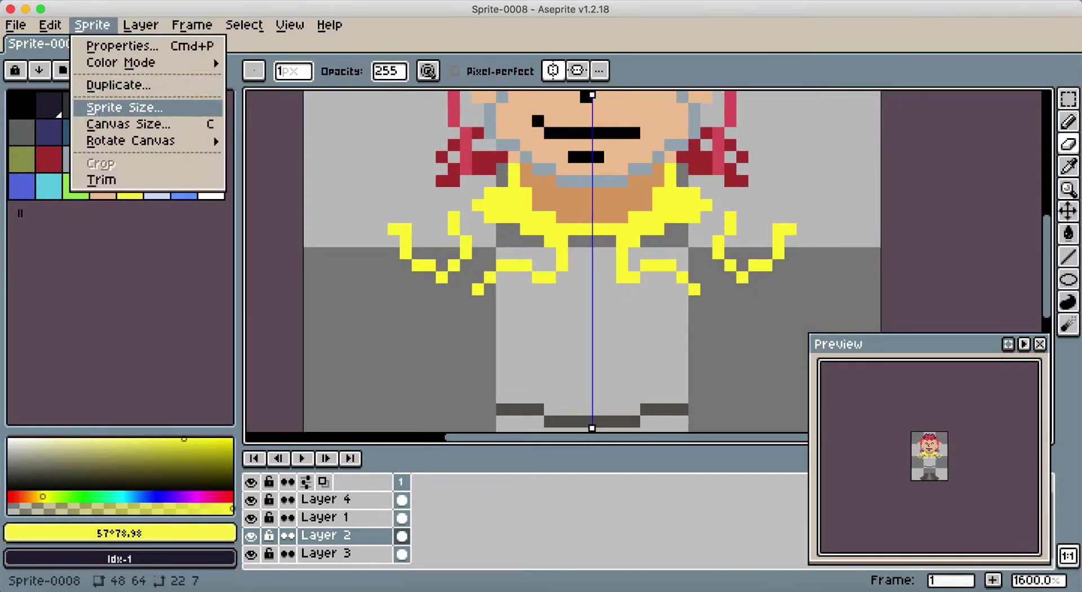
pyautogui.press('Escape')
pyautogui.scroll(3, 594, 109)
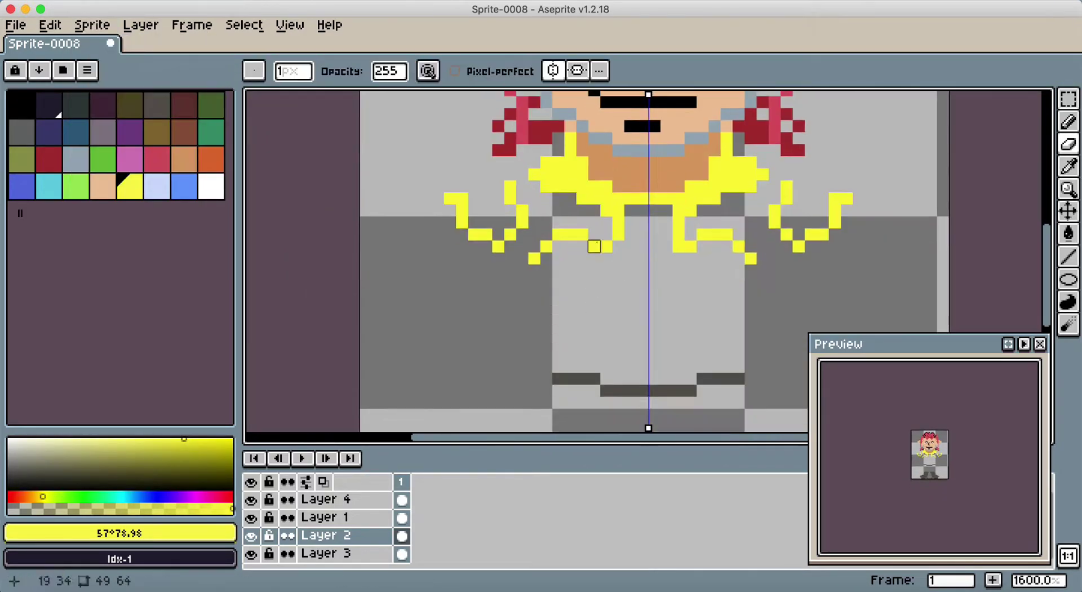
# Add mirrored dark red peaks on top of both shoulder pads
pyautogui.keyDown('alt'); pyautogui.click(498, 149); pyautogui.keyUp('alt')
pyautogui.moveTo(489, 185); pyautogui.dragTo(471, 189)
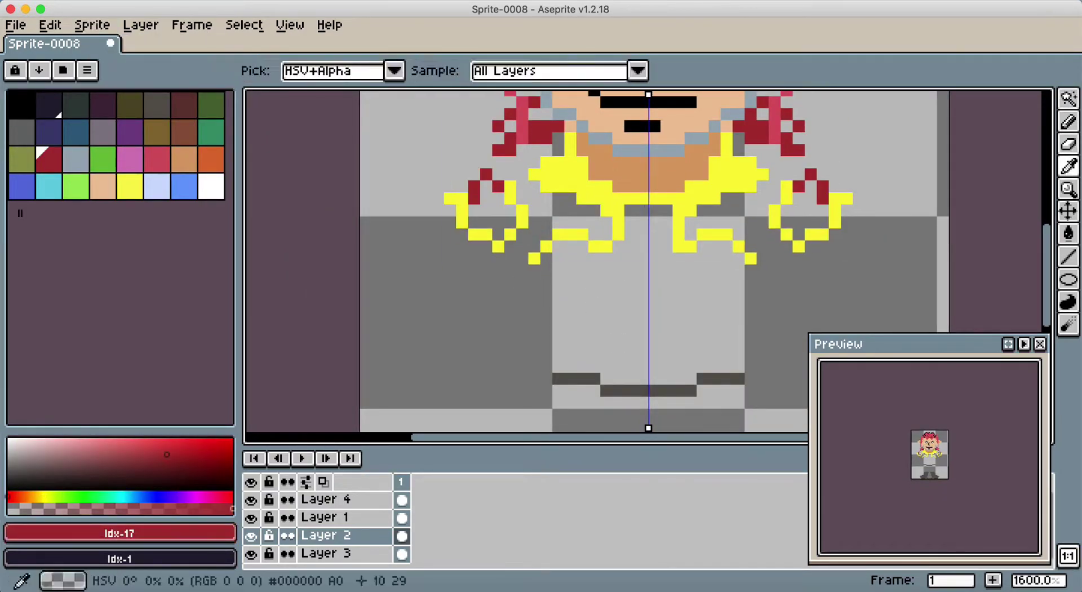
pyautogui.scroll(-3, 804, 164)
# Outline both arms and hands in dark grey-green below the shoulder pads and draw the torso sides in dark red
pyautogui.keyDown('alt'); pyautogui.click(803, 164); pyautogui.keyUp('alt')
pyautogui.moveTo(804, 164)
pyautogui.mouseDown()
pyautogui.moveTo(828, 231)
pyautogui.moveTo(811, 332)
pyautogui.mouseUp()
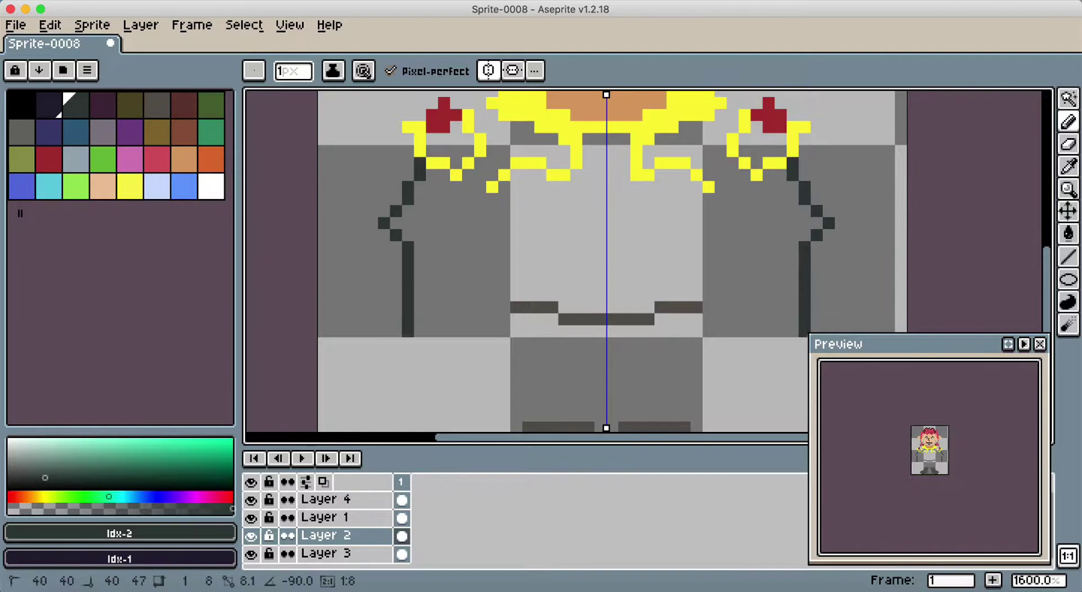
pyautogui.scroll(-2, 811, 333)
pyautogui.moveTo(812, 281)
pyautogui.mouseDown()
pyautogui.moveTo(777, 320)
pyautogui.moveTo(755, 308)
pyautogui.moveTo(777, 300)
pyautogui.moveTo(758, 253)
pyautogui.moveTo(719, 215)
pyautogui.moveTo(737, 173)
pyautogui.mouseUp()
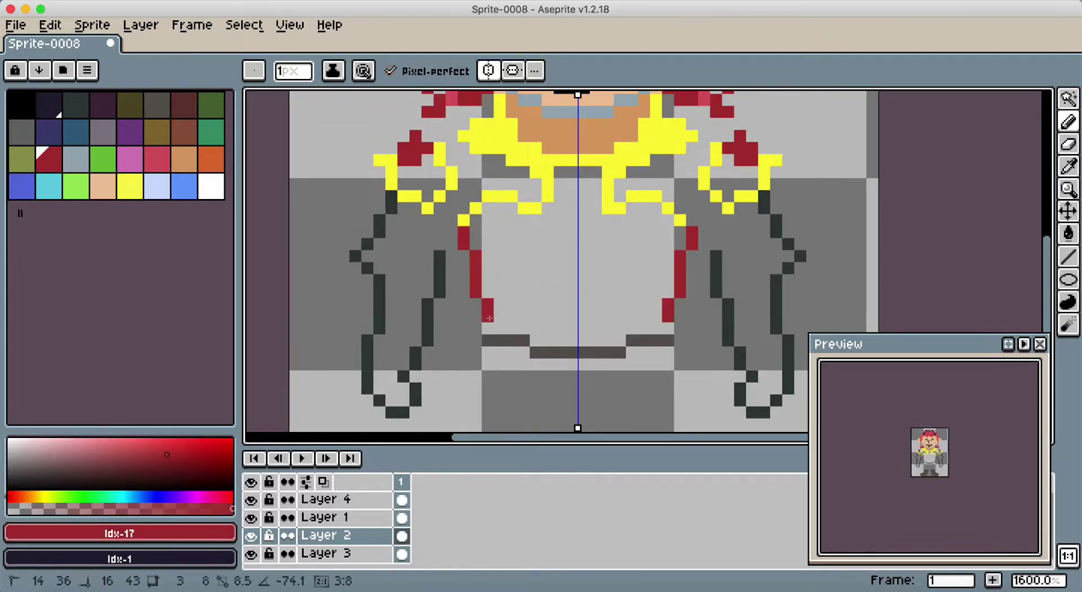
# Thicken the belt in dark grey-brown, add a small dark red buckle at its center, and select Layer 1
pyautogui.click(568, 262)
pyautogui.moveTo(538, 274)
pyautogui.mouseDown()
pyautogui.moveTo(606, 273)
pyautogui.moveTo(589, 284)
pyautogui.mouseUp()
pyautogui.click(573, 270)
pyautogui.hotkey('ctrl', 'a')
pyautogui.scroll(5, 563, 259)
pyautogui.hotkey('ctrl', 'd')
pyautogui.scroll(-5, 563, 259)
pyautogui.click(327, 499)
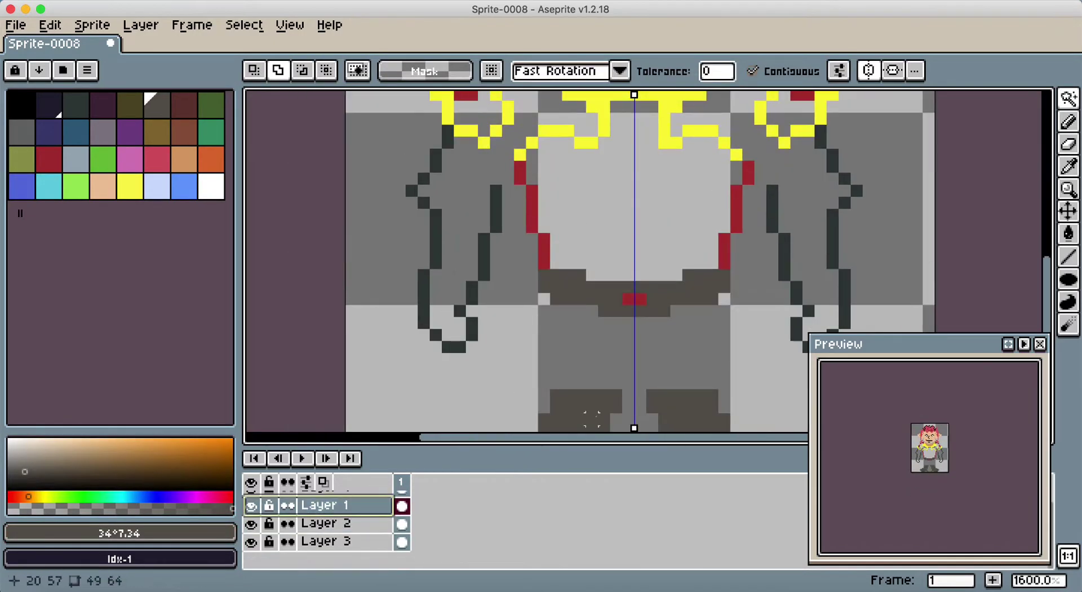
# Paint a dark red loincloth over the middle of the belt and dark red plates on both thighs, and add a new layer
pyautogui.press('b')
pyautogui.click(49, 160)
pyautogui.click(633, 293)
pyautogui.click(713, 324)
pyautogui.click(533, 327)
pyautogui.moveTo(530, 330)
pyautogui.mouseDown()
pyautogui.moveTo(563, 290)
pyautogui.moveTo(544, 324)
pyautogui.moveTo(594, 361)
pyautogui.mouseUp()
pyautogui.keyDown('alt'); pyautogui.click(603, 349); pyautogui.keyUp('alt')
pyautogui.keyDown('alt'); pyautogui.click(564, 304); pyautogui.keyUp('alt')
pyautogui.click(618, 326)
pyautogui.hotkey('shift', 'n')
pyautogui.click(618, 323)
pyautogui.press('g')
pyautogui.scroll(3, 564, 259)
pyautogui.click(549, 272)
pyautogui.hotkey('ctrl', 'z')
# Outline the upper chest in dark red on Layer 1 and fill the torso with dark red
pyautogui.click(327, 535)
pyautogui.press('v')
pyautogui.press('b')
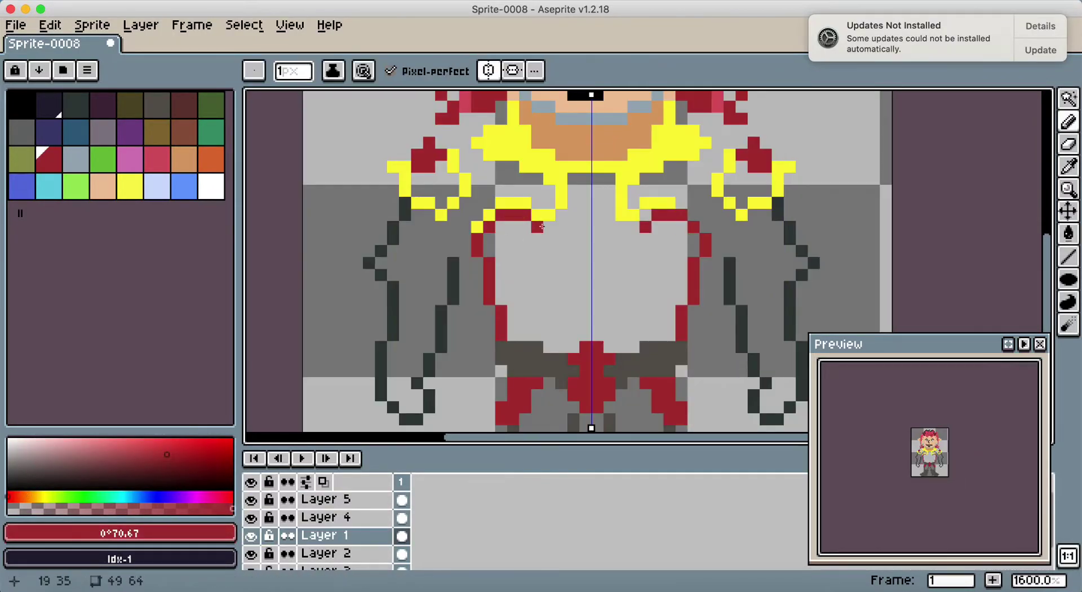
pyautogui.scroll(2, 564, 259)
pyautogui.moveTo(674, 276)
pyautogui.mouseDown()
pyautogui.moveTo(674, 348)
pyautogui.moveTo(652, 272)
pyautogui.moveTo(619, 310)
pyautogui.moveTo(618, 375)
pyautogui.moveTo(600, 271)
pyautogui.mouseUp()
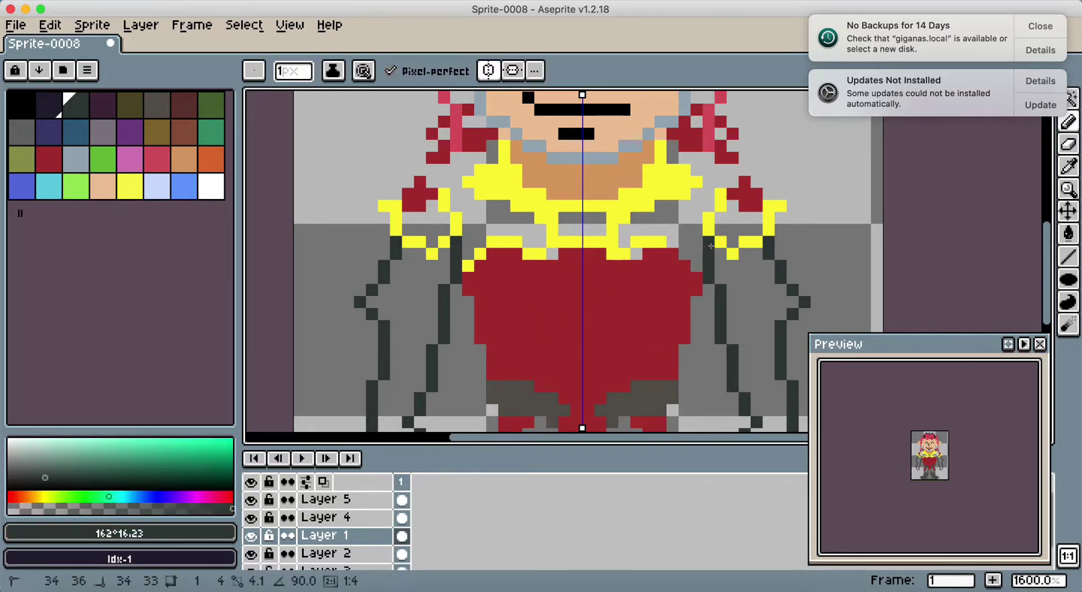
# Paint dark red around the shoulder pads' edges and between the collar and the yellow chest trim
pyautogui.moveTo(709, 260); pyautogui.dragTo(758, 259)
pyautogui.click(709, 182)
pyautogui.moveTo(637, 222)
pyautogui.mouseDown()
pyautogui.moveTo(711, 208)
pyautogui.moveTo(626, 236)
pyautogui.moveTo(704, 253)
pyautogui.mouseUp()
pyautogui.click(612, 254)
# Complete the yellow trim along the chest piece's lower edge out to the shoulders and fill the shoulder pads with dark red
pyautogui.keyDown('alt'); pyautogui.click(635, 242); pyautogui.keyUp('alt')
pyautogui.scroll(3, 617, 291)
pyautogui.hscroll(1, 637, 288)
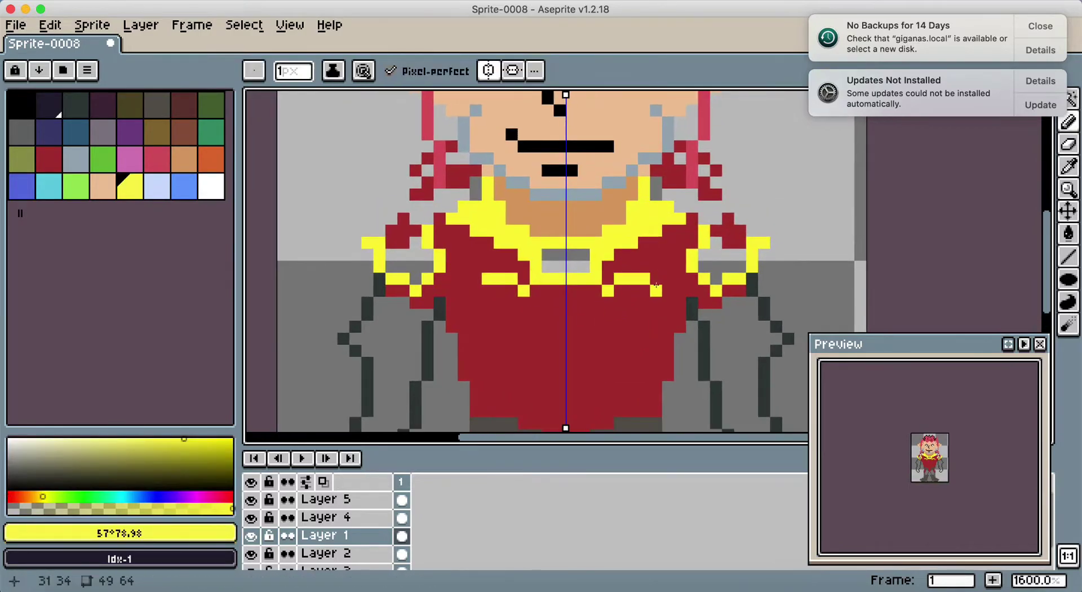
pyautogui.keyDown('alt'); pyautogui.click(733, 243); pyautogui.keyUp('alt')
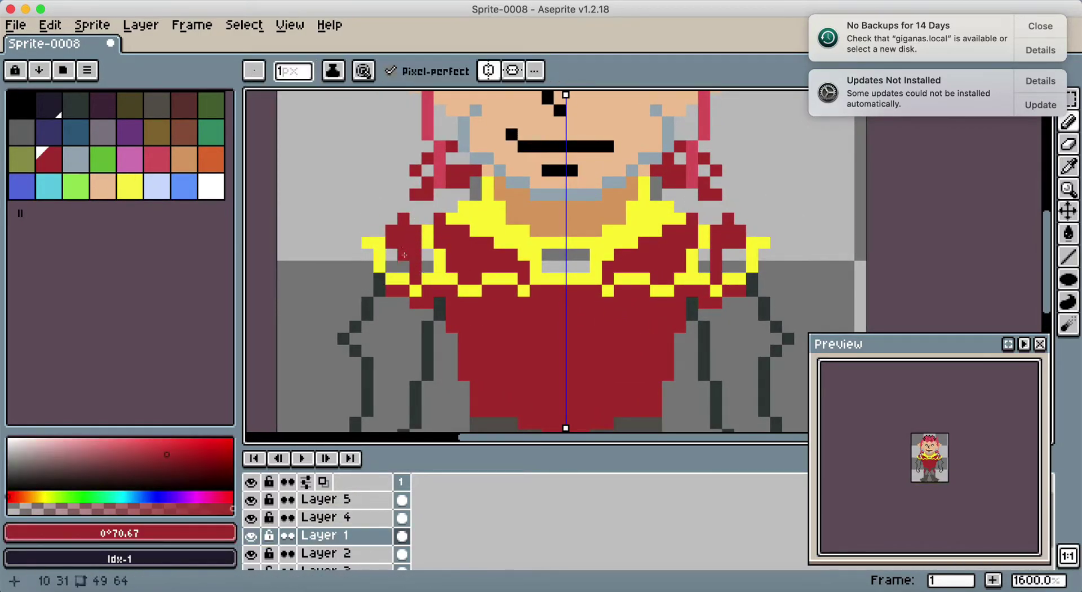
pyautogui.scroll(4, 524, 363)
pyautogui.hscroll(1, 524, 363)
pyautogui.moveTo(422, 254); pyautogui.dragTo(459, 251)
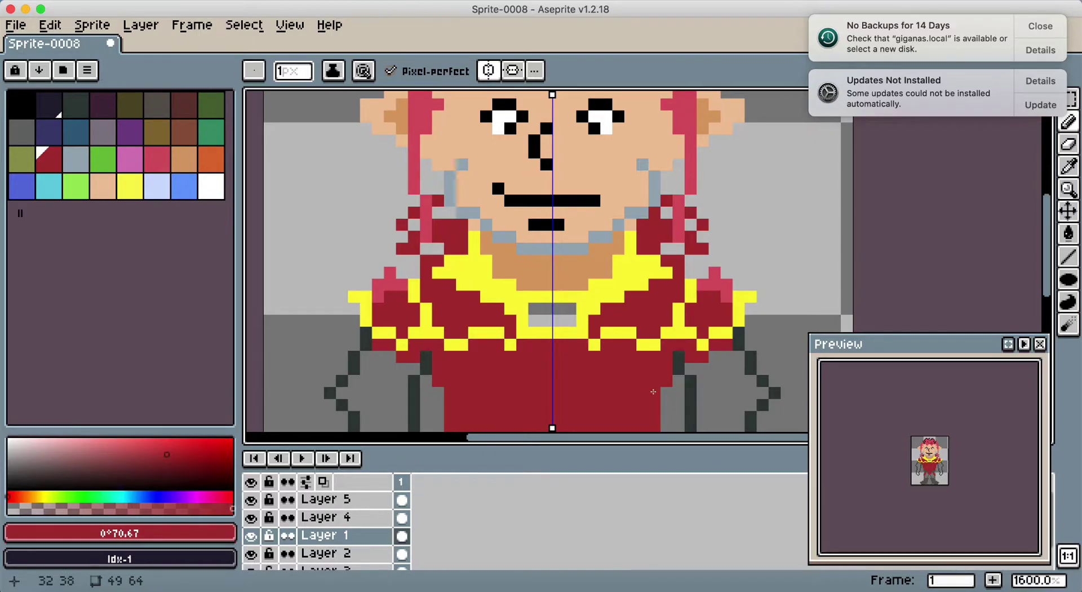
# Draw a dark navy line curving down across the dark red torso from one armpit to the other on Layer 5
pyautogui.scroll(-3, 653, 391)
pyautogui.scroll(-15, 665, 282)
pyautogui.hscroll(-2, 665, 282)
pyautogui.moveTo(676, 248)
pyautogui.mouseDown()
pyautogui.moveTo(684, 234)
pyautogui.moveTo(680, 263)
pyautogui.mouseUp()
pyautogui.scroll(13, 620, 254)
pyautogui.hscroll(-2, 620, 253)
pyautogui.keyDown('alt'); pyautogui.click(537, 270); pyautogui.keyUp('alt')
pyautogui.moveTo(501, 259)
pyautogui.mouseDown()
pyautogui.moveTo(597, 300)
pyautogui.moveTo(597, 286)
pyautogui.moveTo(510, 247)
pyautogui.moveTo(579, 283)
pyautogui.mouseUp()
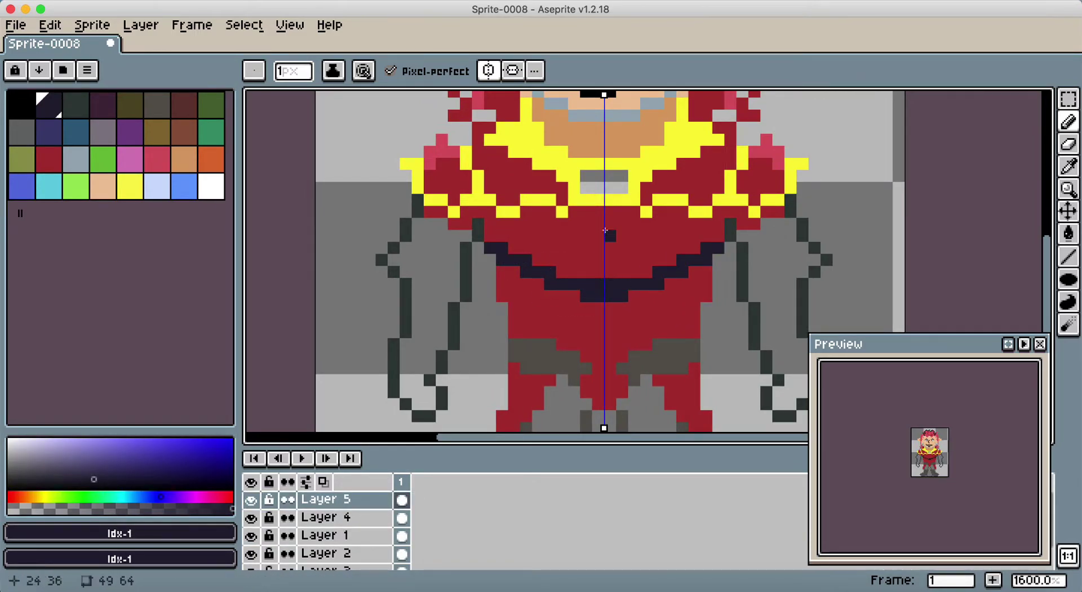
# Paint a pale blue inner edge on the collar and a pale blue clasp with dark red sides at the chest center
pyautogui.scroll(3, 604, 230)
pyautogui.keyDown('alt'); pyautogui.click(599, 239); pyautogui.keyUp('alt')
pyautogui.keyDown('alt'); pyautogui.click(656, 190); pyautogui.keyUp('alt')
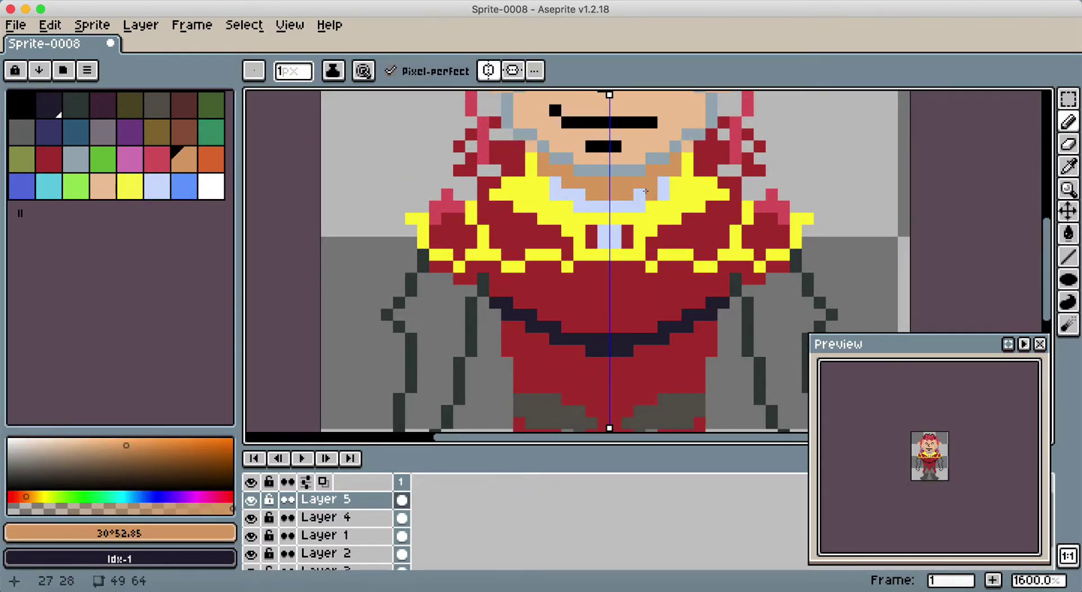
# Thicken the pinkish-red hair strands running down both sides of the face
pyautogui.scroll(3, 585, 218)
pyautogui.scroll(5, 620, 253)
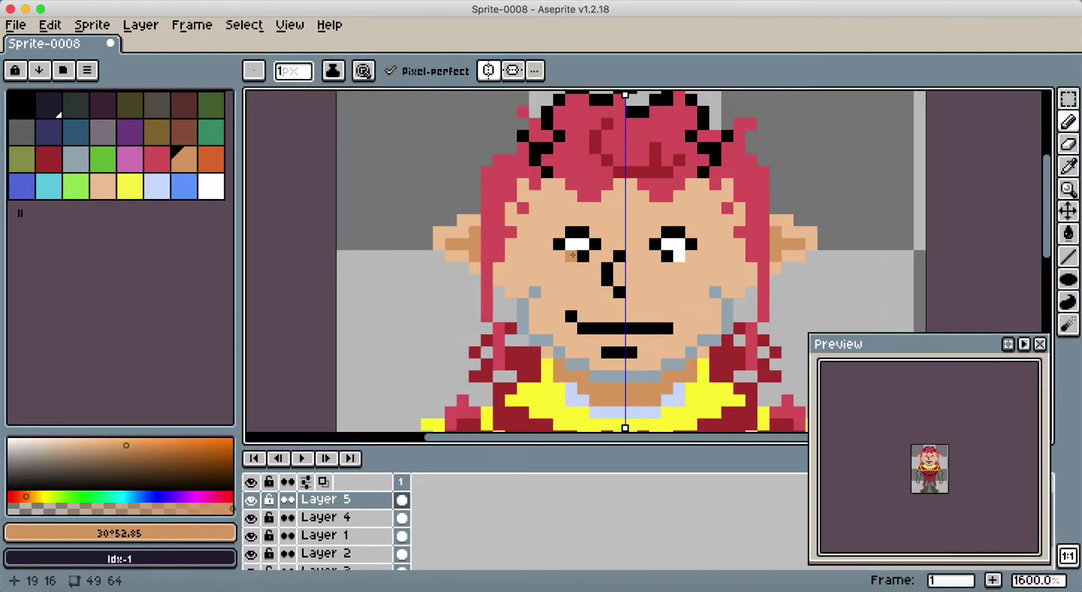
pyautogui.keyDown('alt'); pyautogui.click(504, 269); pyautogui.keyUp('alt')
pyautogui.moveTo(507, 270); pyautogui.dragTo(514, 304)
pyautogui.keyDown('alt'); pyautogui.click(485, 270); pyautogui.keyUp('alt')
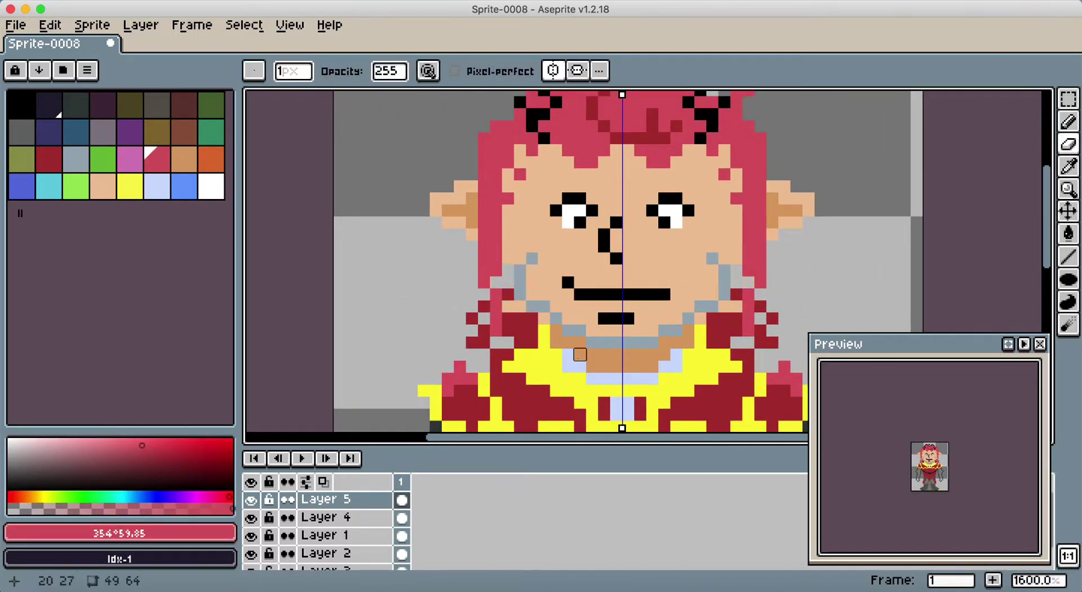
pyautogui.keyDown('alt'); pyautogui.click(737, 258); pyautogui.keyUp('alt')
pyautogui.press('e')
# Fill both arms down to the wrists with the dark green-grey of their outline
pyautogui.scroll(-5, 700, 318)
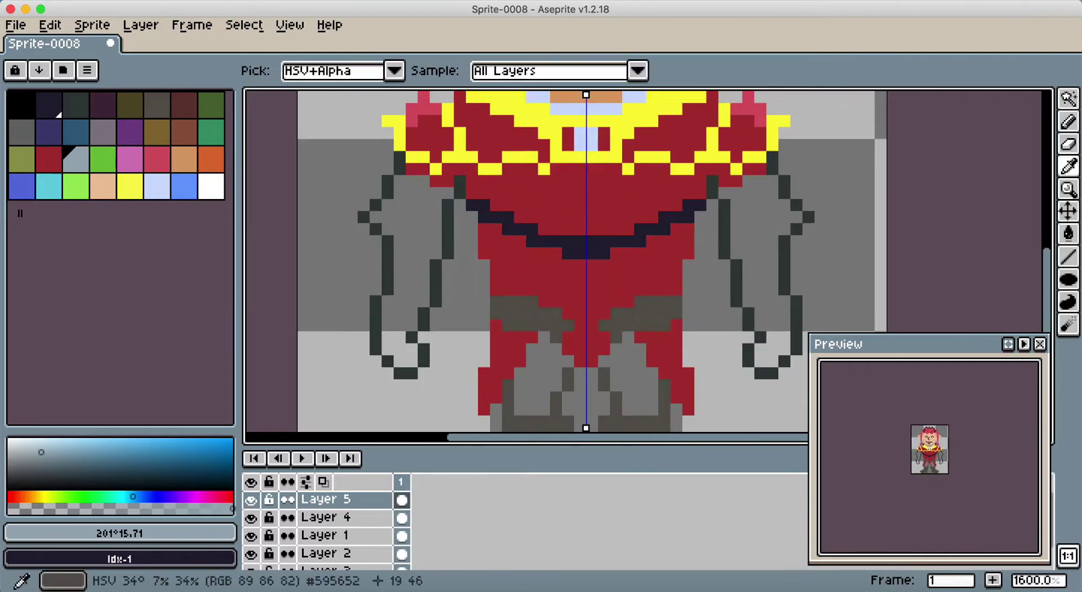
pyautogui.press('v')
pyautogui.press('b')
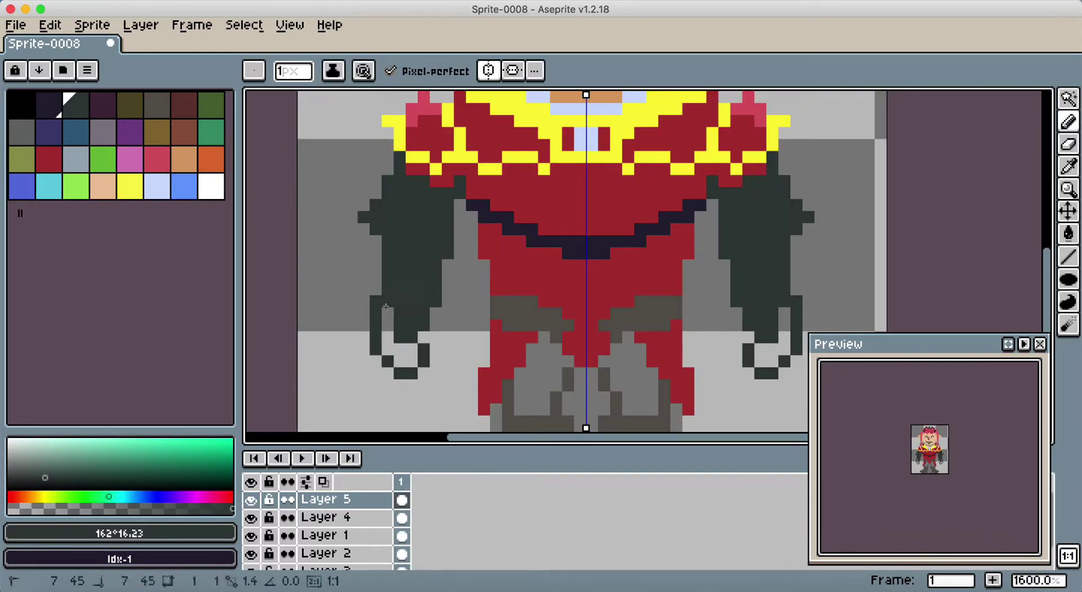
# Paint bracers on the outer forearms with a dark red edge and a yellow inner stripe
pyautogui.keyDown('alt'); pyautogui.click(389, 311); pyautogui.keyUp('alt')
pyautogui.click(388, 299)
pyautogui.keyDown('alt'); pyautogui.click(496, 293); pyautogui.keyUp('alt')
pyautogui.moveTo(376, 299); pyautogui.dragTo(376, 333)
pyautogui.keyDown('alt'); pyautogui.click(388, 304); pyautogui.keyUp('alt')
pyautogui.keyDown('alt'); pyautogui.click(496, 293); pyautogui.keyUp('alt')
pyautogui.moveTo(388, 275)
pyautogui.mouseDown()
pyautogui.moveTo(389, 287)
pyautogui.moveTo(433, 297)
pyautogui.mouseUp()
pyautogui.click(388, 287)
pyautogui.keyDown('alt'); pyautogui.click(388, 299); pyautogui.keyUp('alt')
pyautogui.keyDown('alt'); pyautogui.click(496, 293); pyautogui.keyUp('alt')
# Fill the forearms beside the bracers with dark grey-brown
pyautogui.scroll(-2, 564, 253)
pyautogui.hscroll(2, 563, 254)
pyautogui.keyDown('alt'); pyautogui.click(507, 304); pyautogui.keyUp('alt')
pyautogui.click(410, 275)
pyautogui.press('g')
pyautogui.click(395, 302)
pyautogui.press('b')
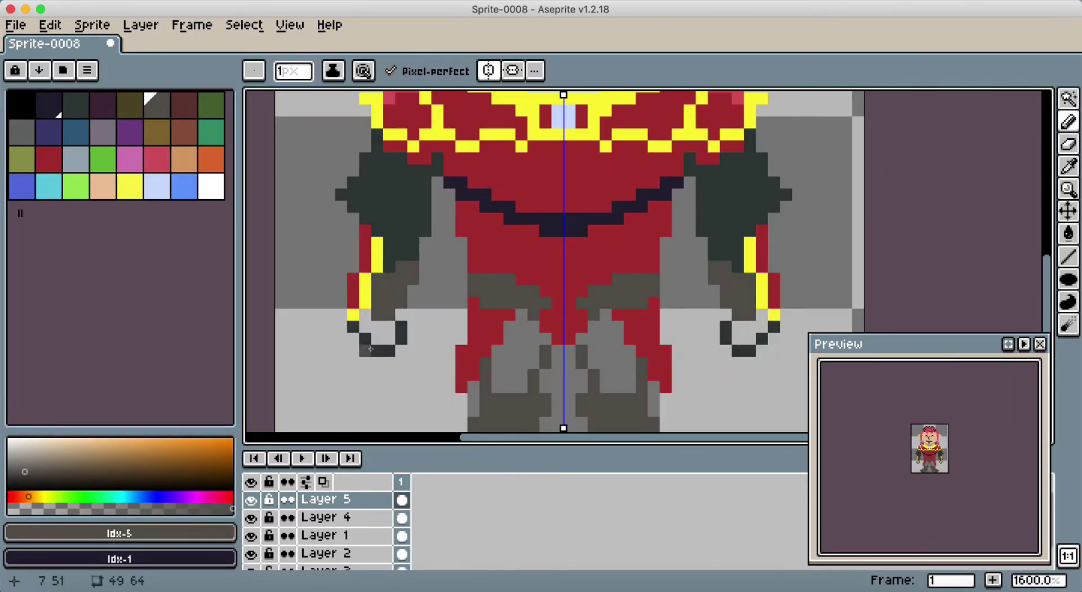
# Fill both hands with dark grey-brown, keeping dark green-grey pixels as finger and wrist shading
pyautogui.scroll(3, 410, 293)
pyautogui.click(384, 365)
pyautogui.click(383, 378)
pyautogui.keyDown('alt'); pyautogui.click(369, 359); pyautogui.keyUp('alt')
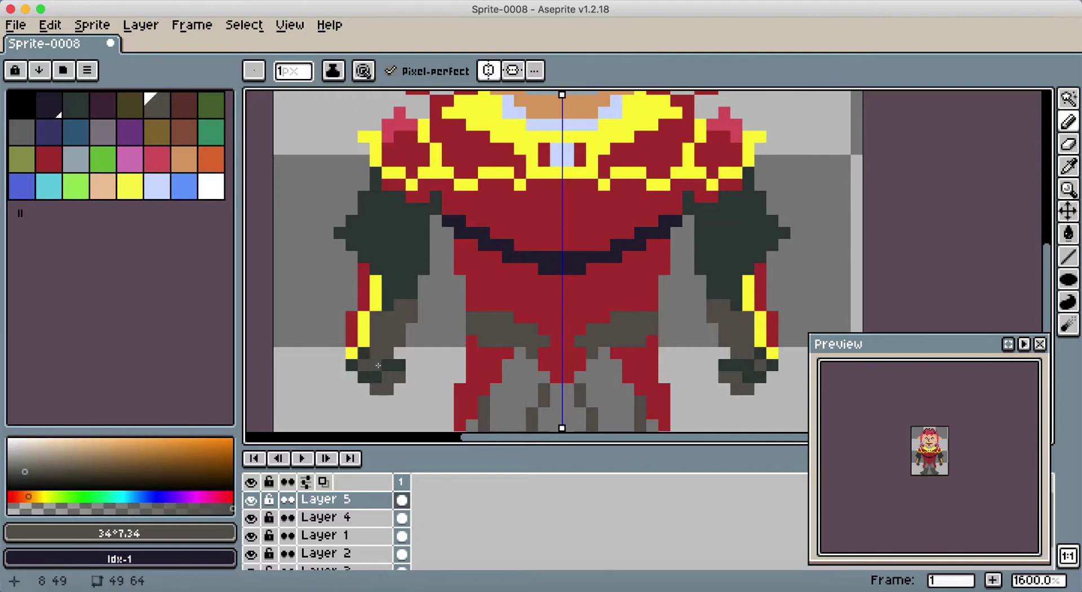
# Paint dark grey-brown over the outer half of both upper arms and undo the stray stroke on the forearm
pyautogui.scroll(2, 389, 316)
pyautogui.keyDown('alt'); pyautogui.click(378, 243); pyautogui.keyUp('alt')
pyautogui.moveTo(372, 225)
pyautogui.mouseDown()
pyautogui.moveTo(388, 258)
pyautogui.moveTo(361, 265)
pyautogui.moveTo(400, 317)
pyautogui.mouseUp()
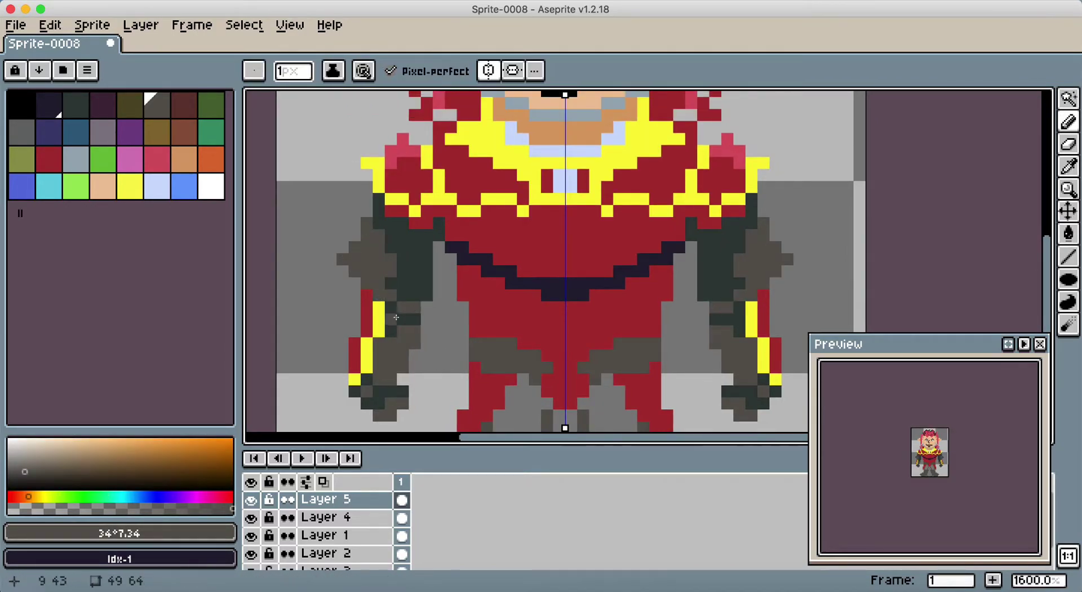
pyautogui.press('super+z')
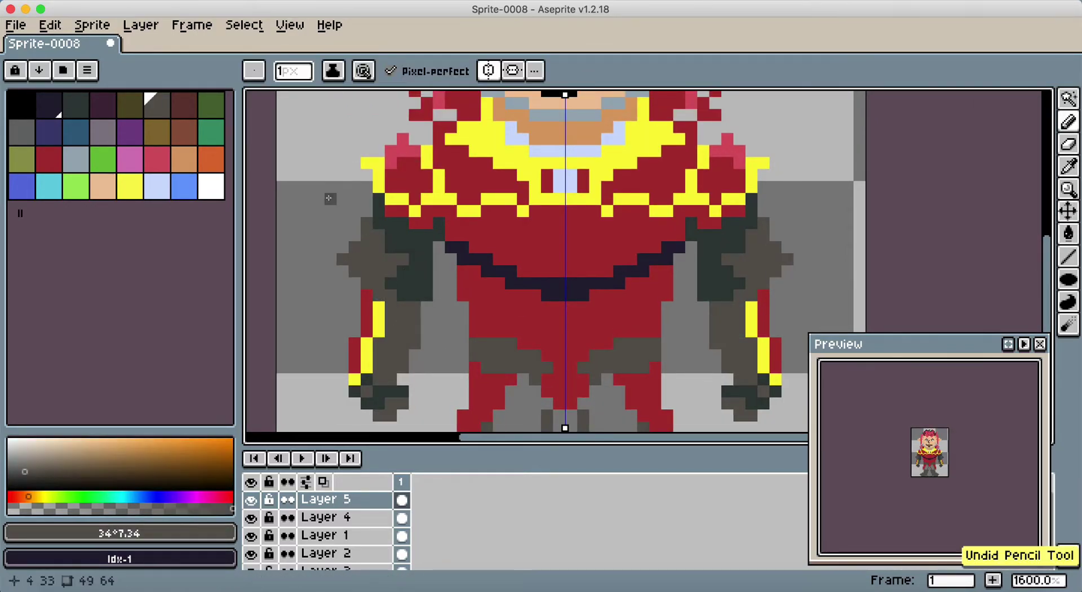
# Mix a darker red, turn off symmetry, and shade the waist below the navy line, mainly on the character's shadowed half
pyautogui.doubleClick(49, 159)
pyautogui.moveTo(231, 452)
pyautogui.mouseDown()
pyautogui.moveTo(263, 452)
pyautogui.moveTo(245, 452)
pyautogui.mouseUp()
pyautogui.moveTo(168, 479); pyautogui.dragTo(153, 479)
pyautogui.moveTo(665, 271); pyautogui.dragTo(600, 319)
pyautogui.click(488, 70)
pyautogui.moveTo(541, 351)
pyautogui.mouseDown()
pyautogui.moveTo(580, 353)
pyautogui.moveTo(654, 327)
pyautogui.mouseUp()
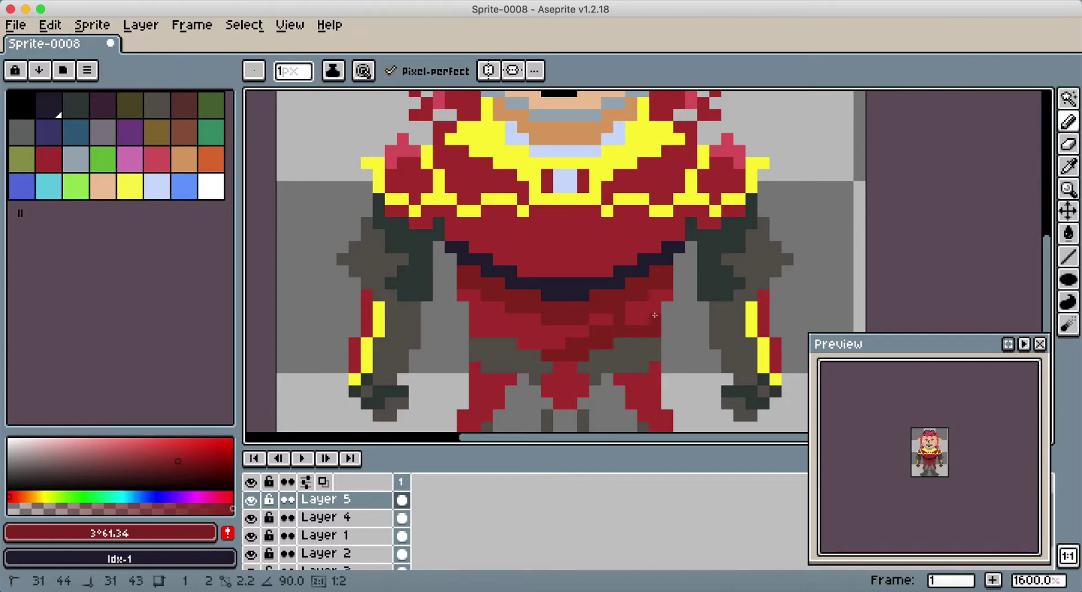
# Shade the loincloth and the lower outer parts of both thigh plates with the darker red
pyautogui.scroll(-5, 629, 305)
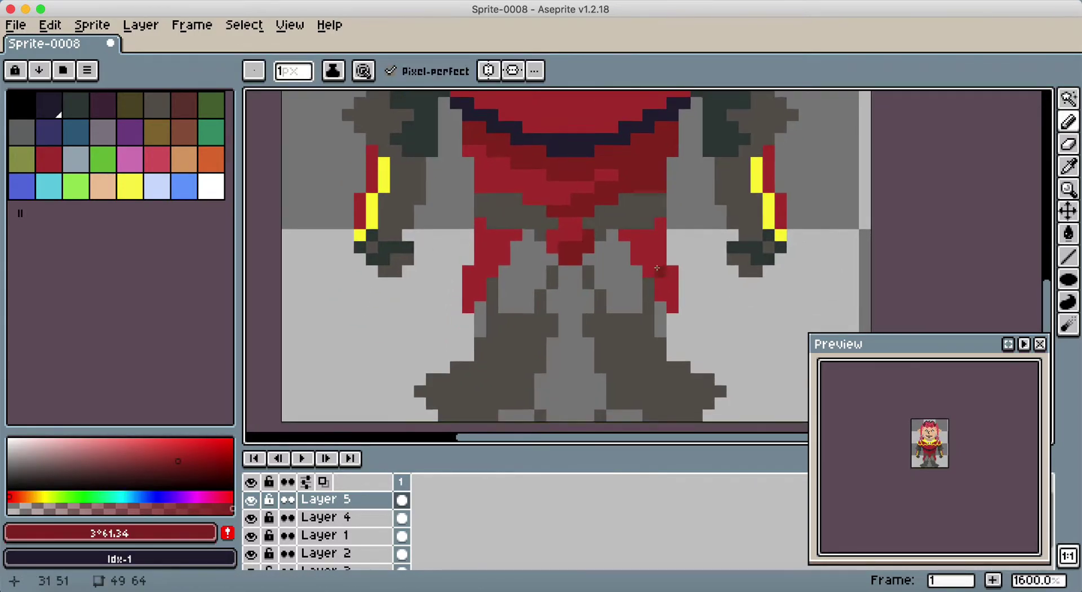
pyautogui.scroll(2, 610, 228)
pyautogui.click(608, 267)
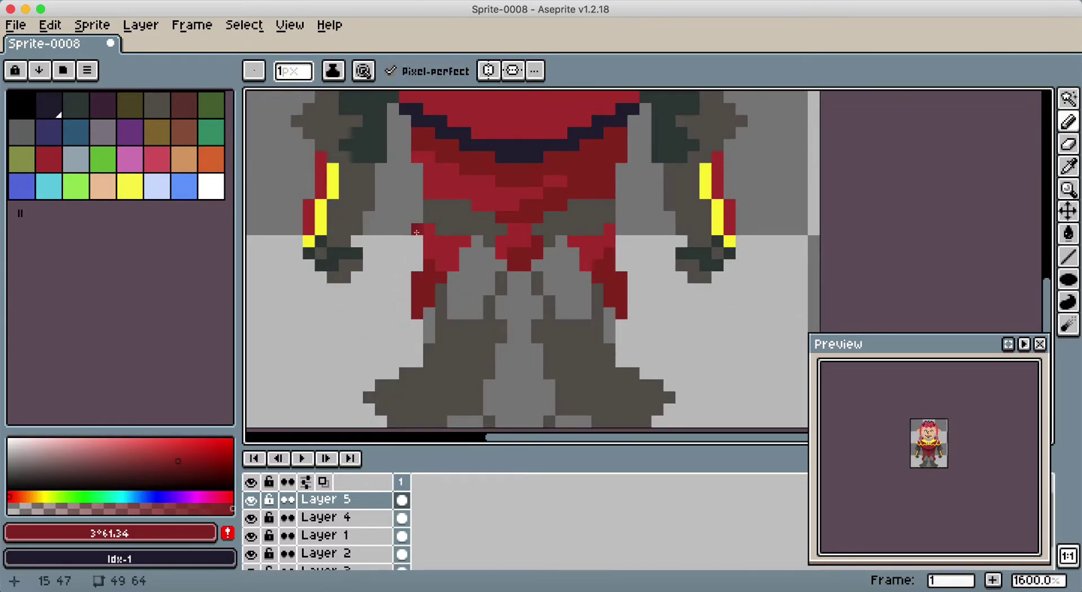
# Outline pointed leg guards in grey-blue on both legs and fill their insides with dark grey-brown
pyautogui.click(76, 159)
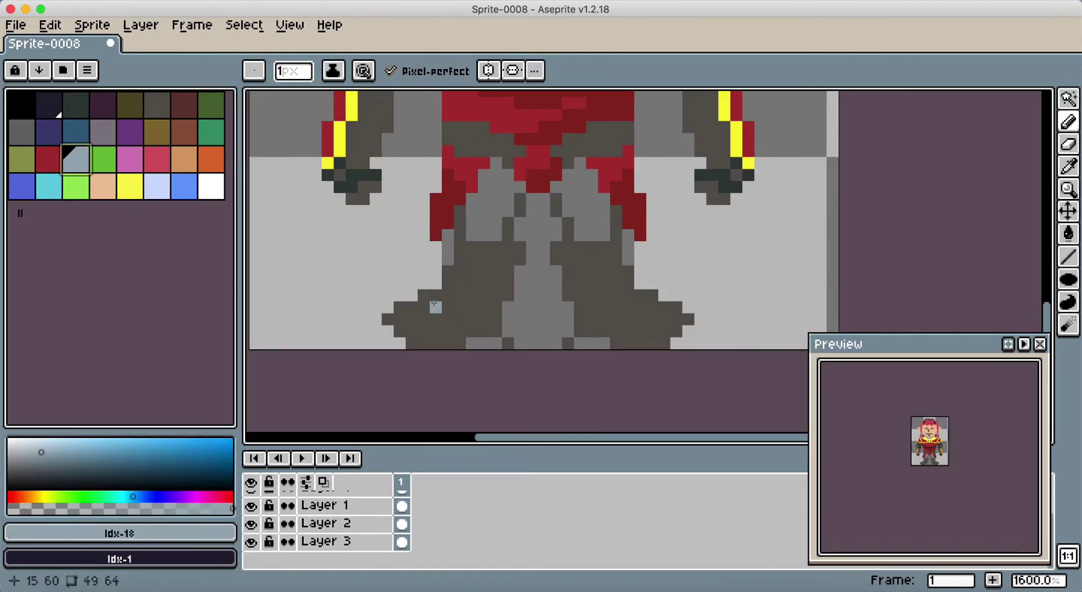
pyautogui.moveTo(460, 268); pyautogui.dragTo(494, 290)
pyautogui.moveTo(581, 184)
pyautogui.mouseDown()
pyautogui.moveTo(606, 243)
pyautogui.moveTo(588, 274)
pyautogui.moveTo(615, 267)
pyautogui.mouseUp()
pyautogui.keyDown('alt'); pyautogui.click(564, 248); pyautogui.keyUp('alt')
pyautogui.press('g')
pyautogui.click(532, 268)
pyautogui.press('b')
# Fill a new bottom layer with dark orange as the background and return to Layer 5
pyautogui.press('Down')
pyautogui.press('Down')
pyautogui.press('Down')
pyautogui.press('Down')
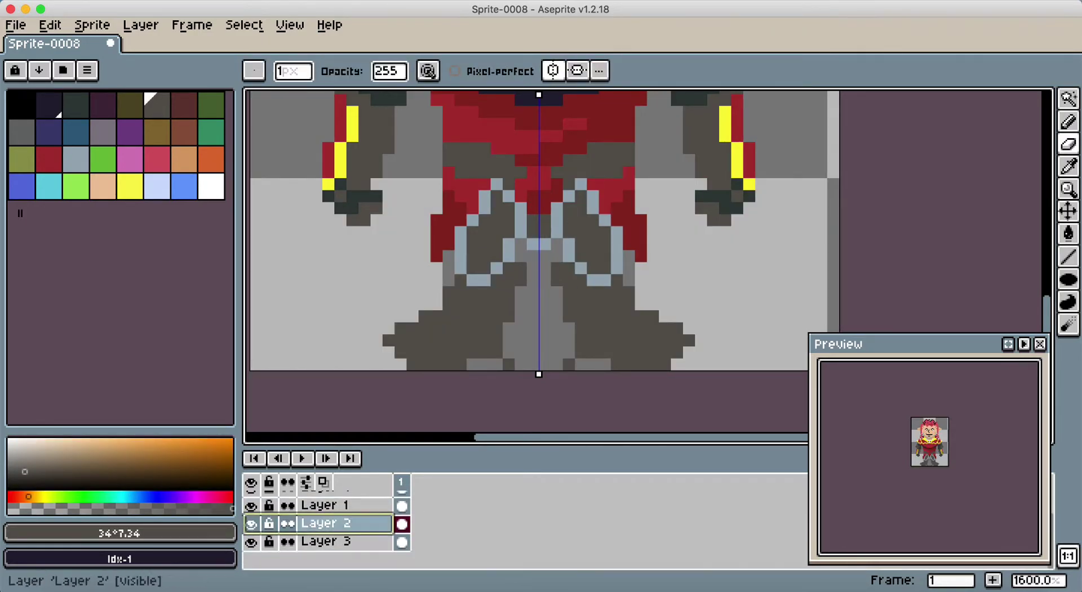
pyautogui.click(228, 451)
pyautogui.press('g')
pyautogui.click(315, 327)
pyautogui.press('b')
pyautogui.press('Up')
pyautogui.press('Up')
pyautogui.press('Up')
pyautogui.press('Up')
pyautogui.press('Up')
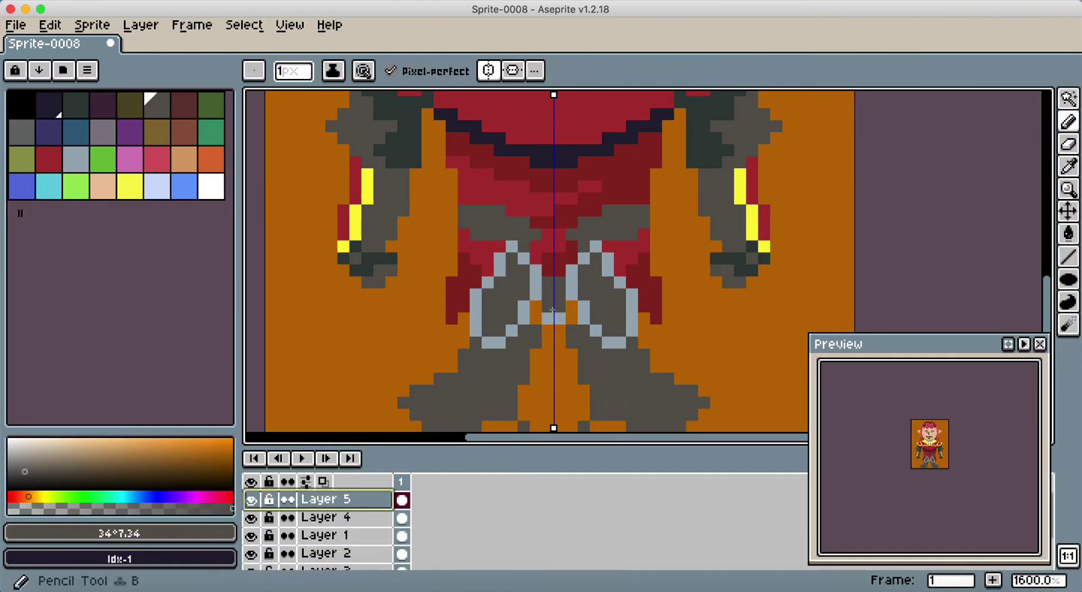
# Save the sprite under the file name kagemune
pyautogui.press('super+s')
pyautogui.press('BackSpace')
pyautogui.write('kagemune')
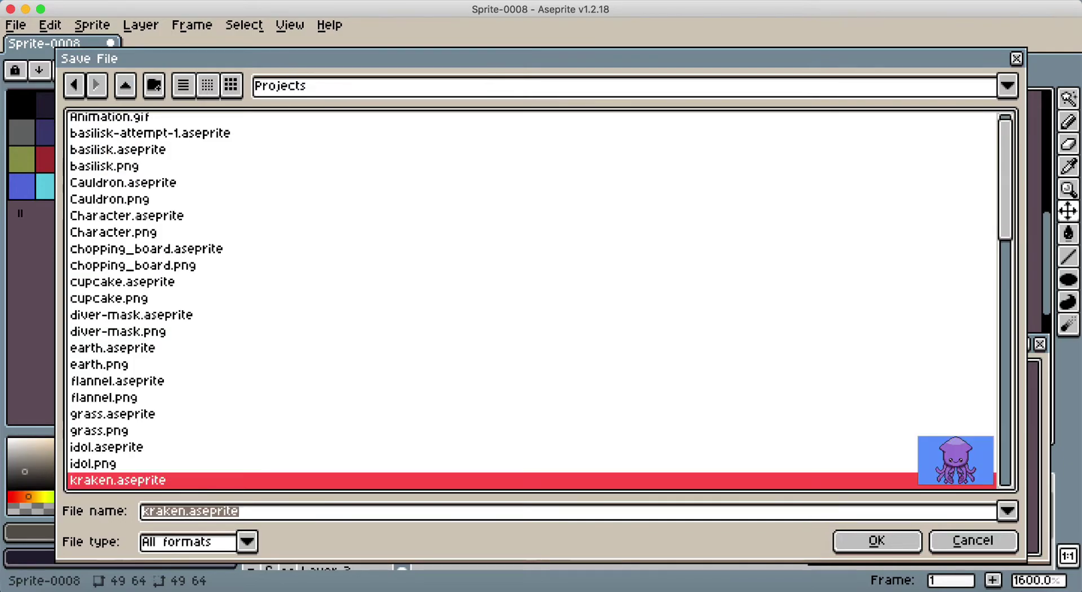
pyautogui.press('Return')
# Extend the pale blue inner collar into a V reaching the chest clasp, and return to Layer 5
pyautogui.press('b')
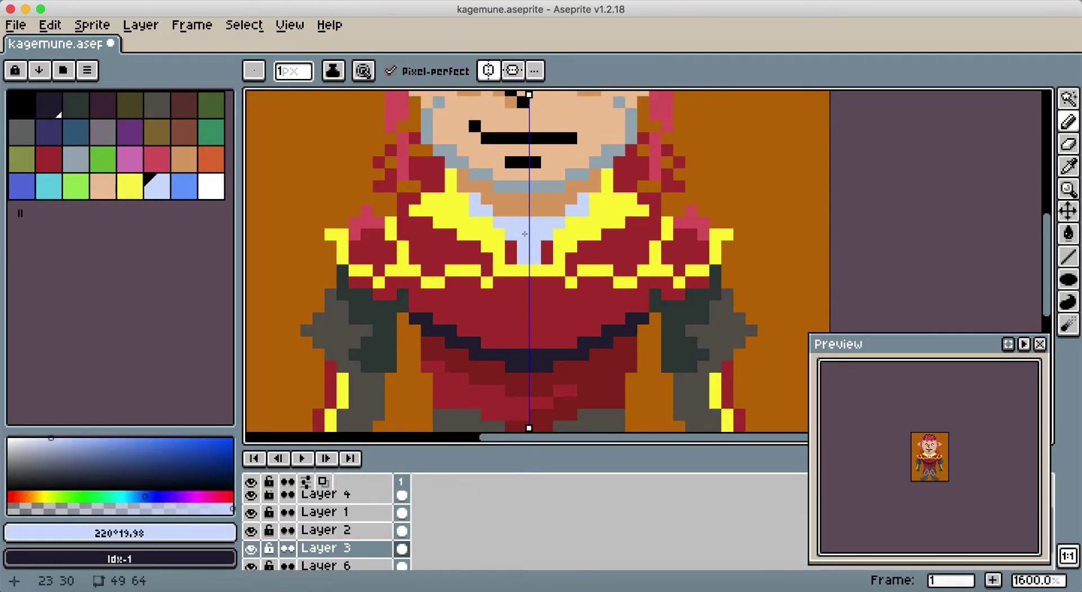
pyautogui.press('Up')
pyautogui.press('Up')
pyautogui.press('Up')
pyautogui.press('Up')
# Lengthen the loincloth in dark red between the legs, then outline both boots and fill them with grey-blue
pyautogui.scroll(-5, 567, 307)
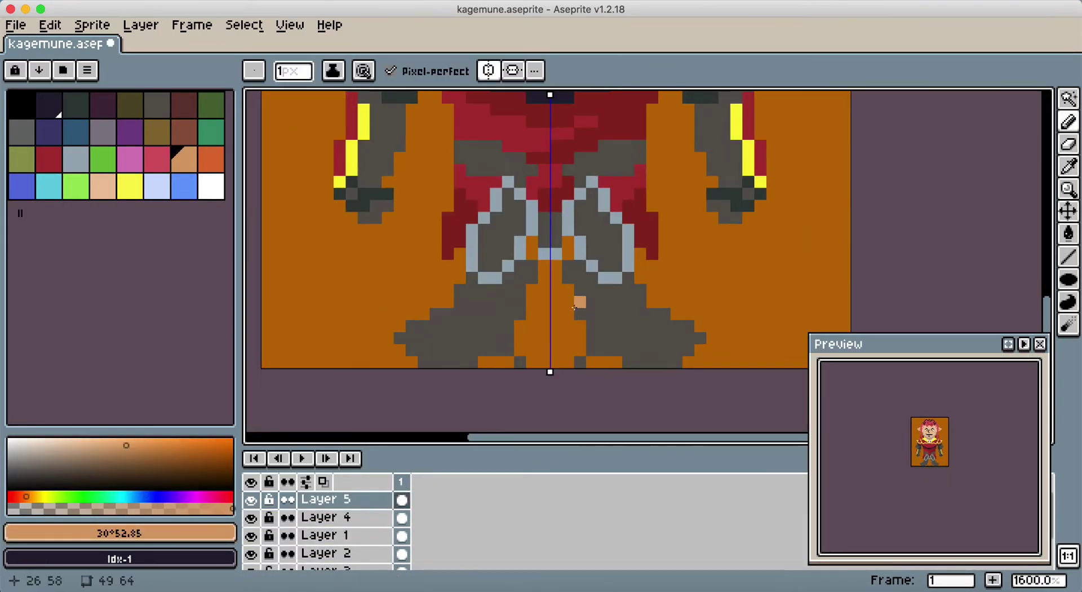
pyautogui.keyDown('alt'); pyautogui.click(544, 225); pyautogui.keyUp('alt')
pyautogui.keyDown('alt'); pyautogui.click(545, 254); pyautogui.keyUp('alt')
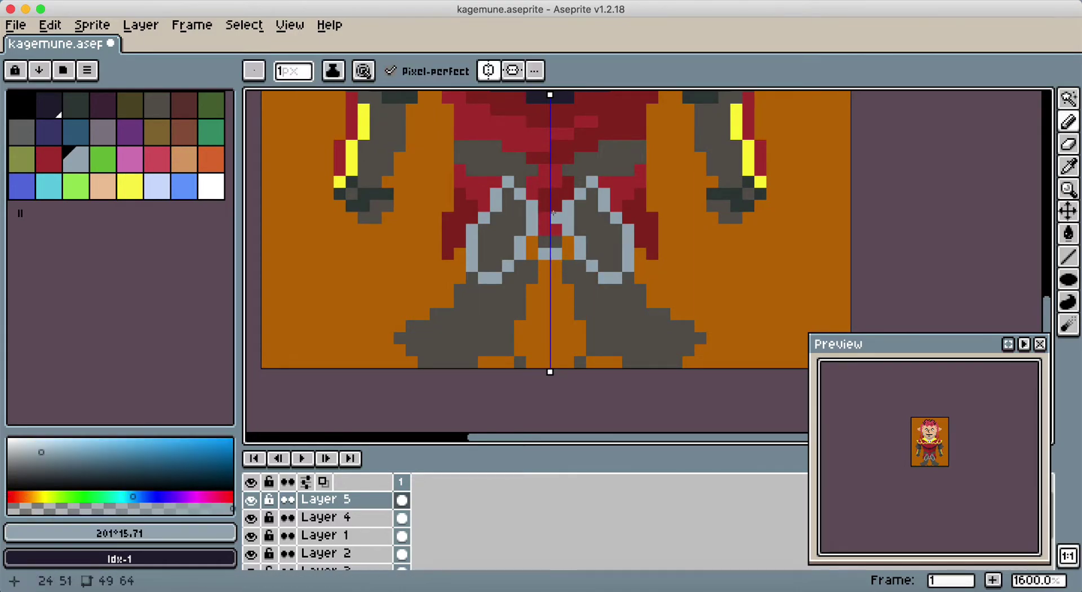
pyautogui.scroll(-3, 556, 225)
pyautogui.moveTo(617, 227)
pyautogui.mouseDown()
pyautogui.moveTo(572, 229)
pyautogui.moveTo(575, 265)
pyautogui.mouseUp()
pyautogui.press('g')
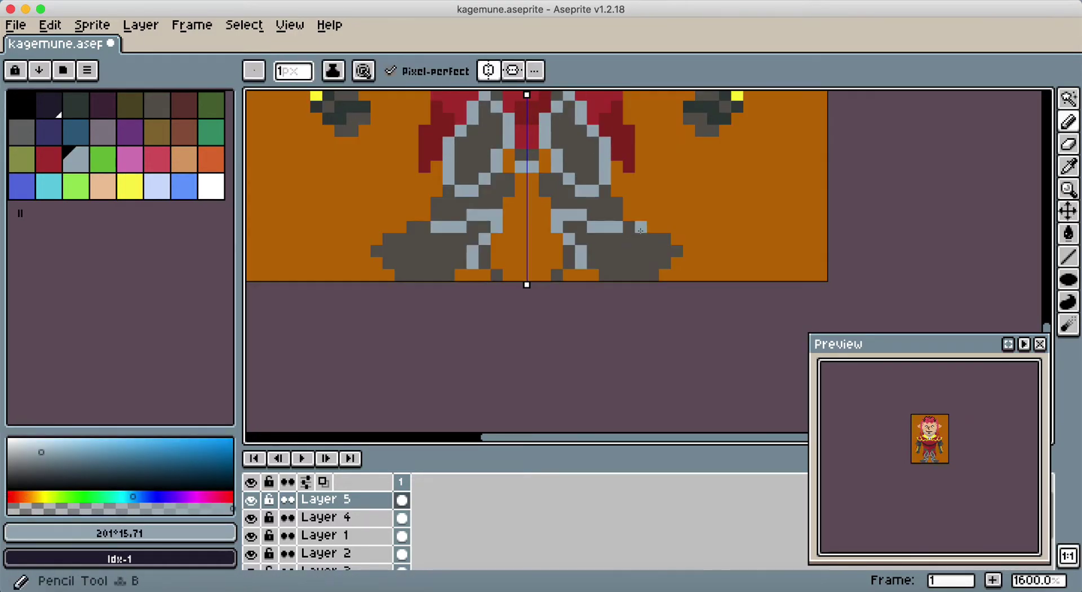
pyautogui.click(615, 248)
# Paint dark grey-brown around a short grey-blue stripe on each lower leg and refill the boots with grey-blue
pyautogui.keyDown('alt'); pyautogui.click(606, 207); pyautogui.keyUp('alt')
pyautogui.press('b')
pyautogui.moveTo(659, 240); pyautogui.dragTo(570, 265)
pyautogui.scroll(3, 620, 337)
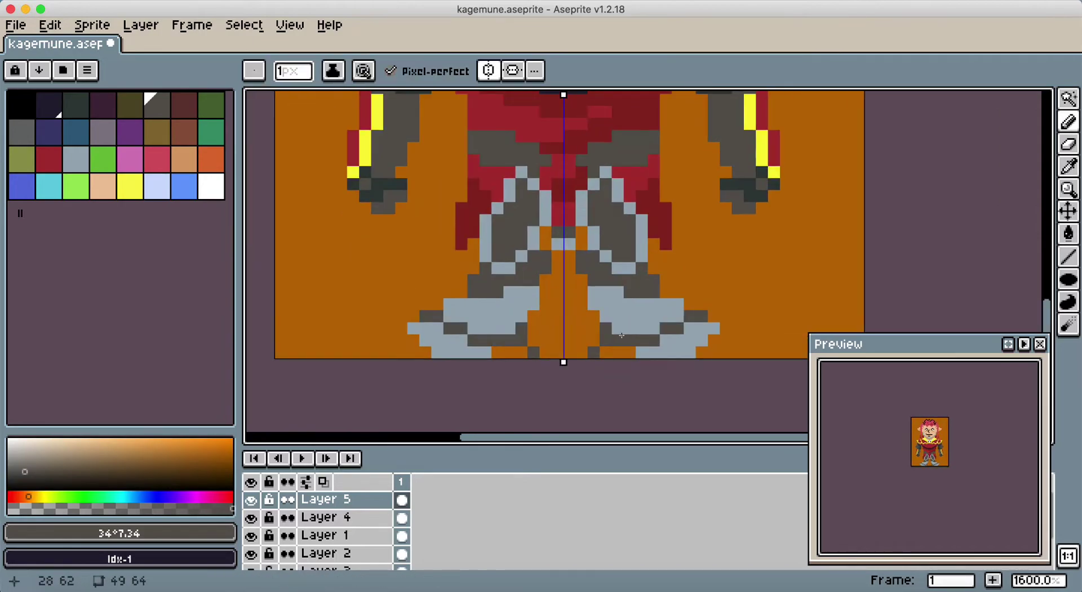
pyautogui.moveTo(602, 304); pyautogui.dragTo(682, 304)
pyautogui.moveTo(251, 518)
pyautogui.mouseDown()
pyautogui.moveTo(251, 563)
pyautogui.moveTo(251, 500)
pyautogui.mouseUp()
pyautogui.click(250, 518)
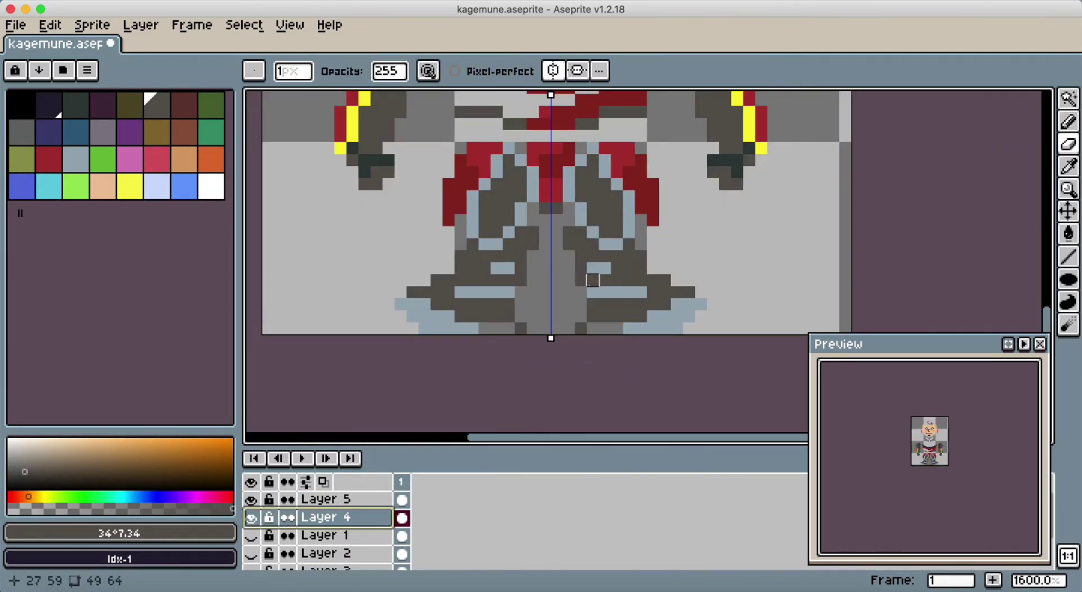
pyautogui.keyDown('alt'); pyautogui.click(251, 499); pyautogui.keyUp('alt')
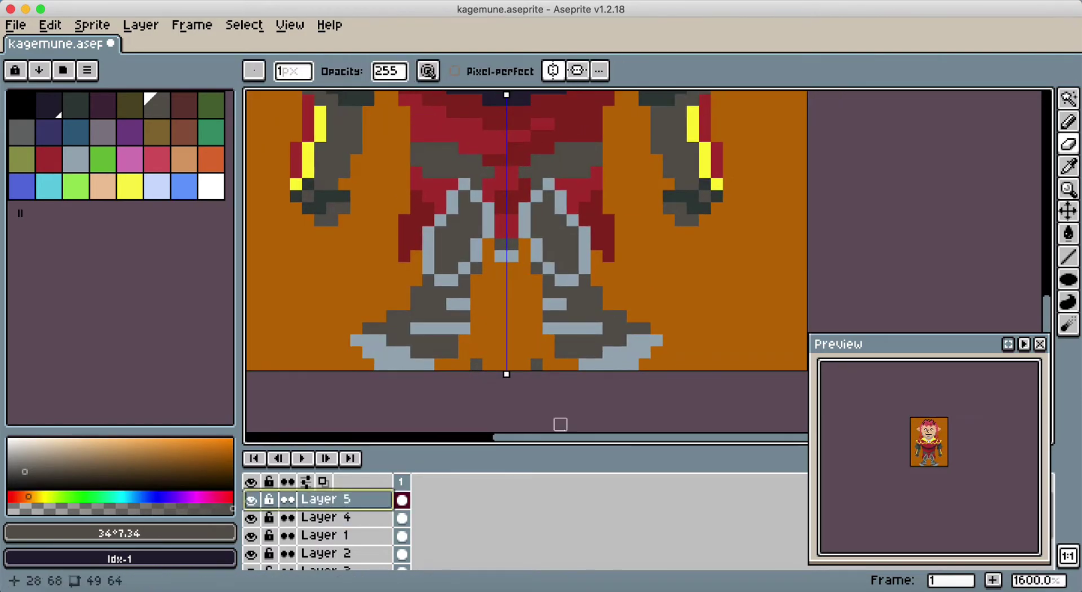
pyautogui.keyDown('alt'); pyautogui.click(428, 328); pyautogui.keyUp('alt')
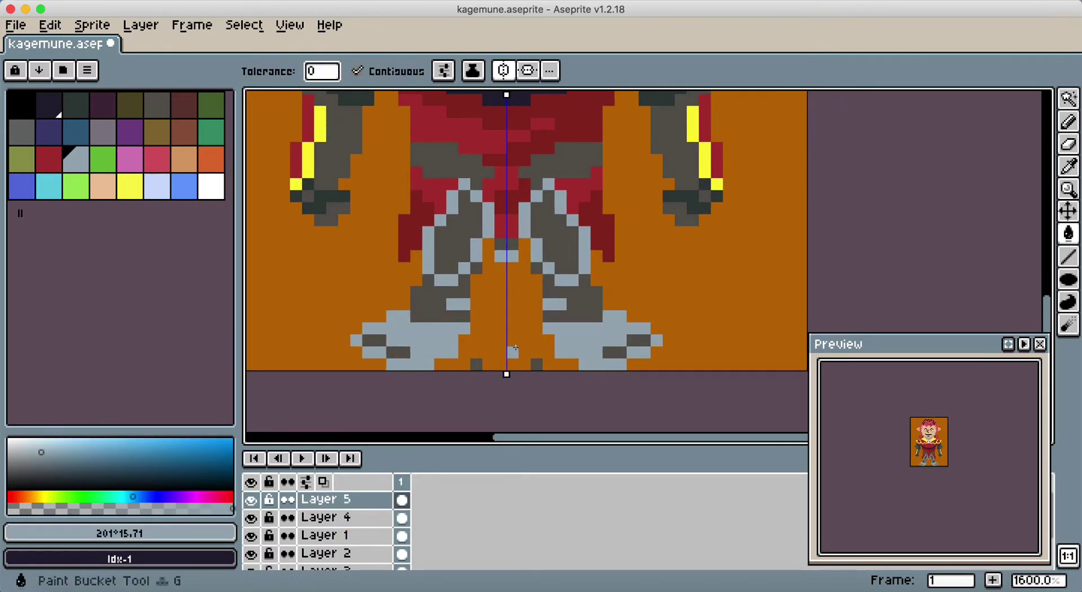
# Recolor the black outline pixels around the top of the hair in dark red
pyautogui.scroll(10, 564, 339)
pyautogui.keyDown('alt'); pyautogui.click(458, 325); pyautogui.keyUp('alt')
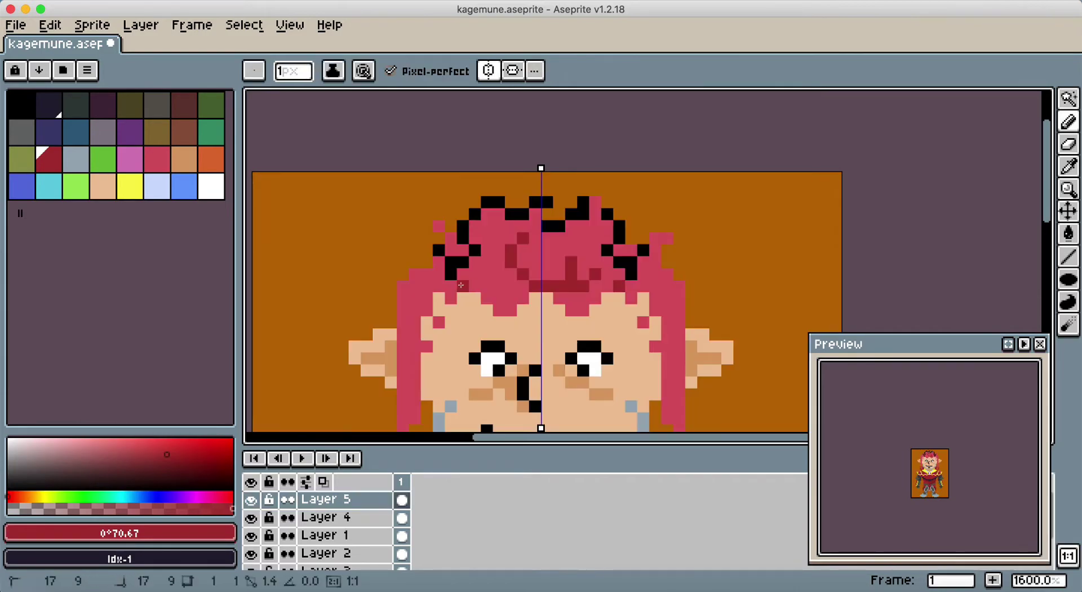
pyautogui.scroll(-5, 620, 208)
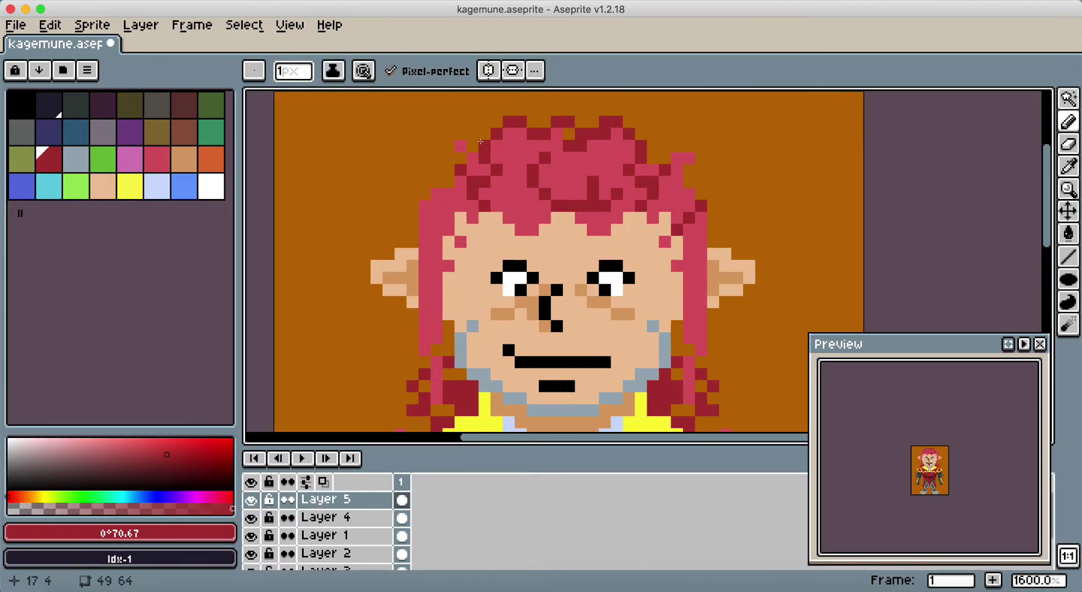
# Shade the face in tan below the hairline, under the eyes and along both cheeks, and recolor the lower lip tan
pyautogui.scroll(-5, 508, 270)
pyautogui.keyDown('alt'); pyautogui.click(610, 220); pyautogui.keyUp('alt')
pyautogui.hotkey('ctrl', 'z')
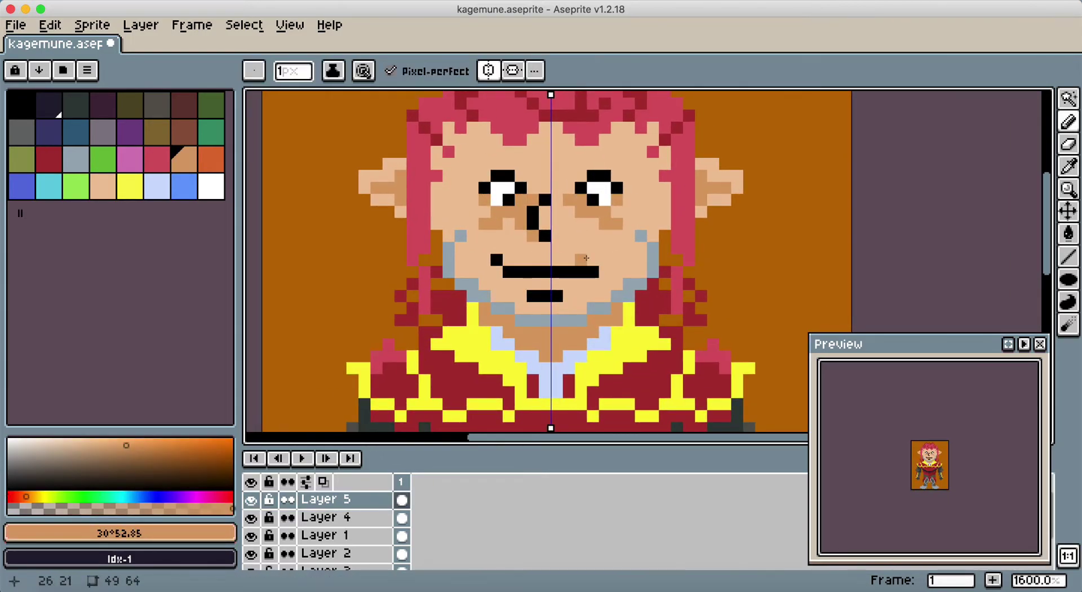
pyautogui.keyDown('alt'); pyautogui.click(502, 187); pyautogui.keyUp('alt')
pyautogui.hotkey('ctrl', 'z')
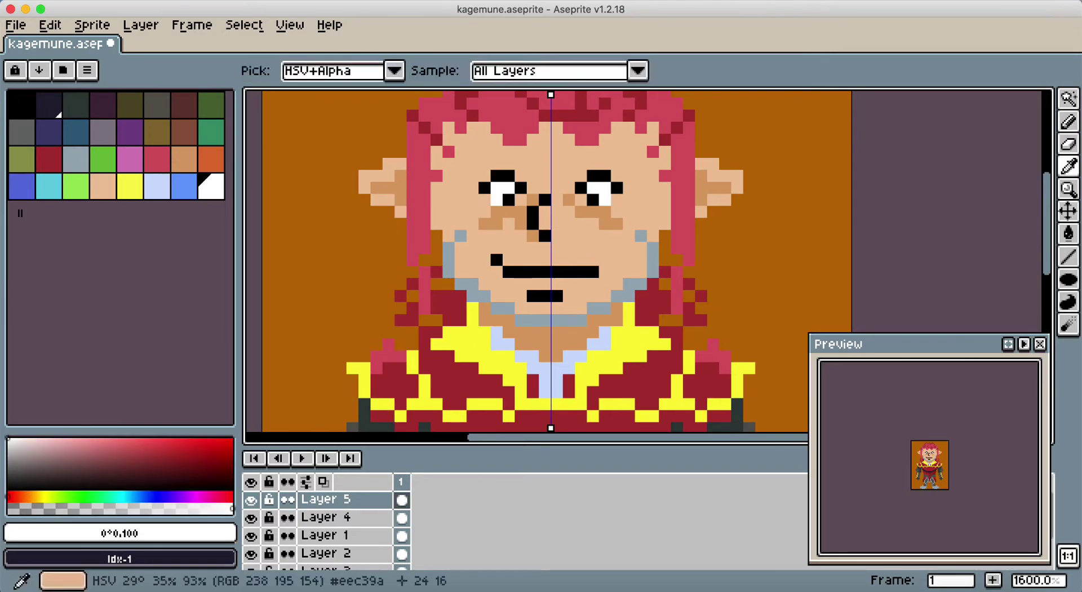
pyautogui.scroll(-1, 605, 194)
pyautogui.hotkey('ctrl', 'y')
pyautogui.keyDown('alt'); pyautogui.click(604, 194); pyautogui.keyUp('alt')
pyautogui.keyDown('shift'); pyautogui.click(461, 230); pyautogui.keyUp('shift')
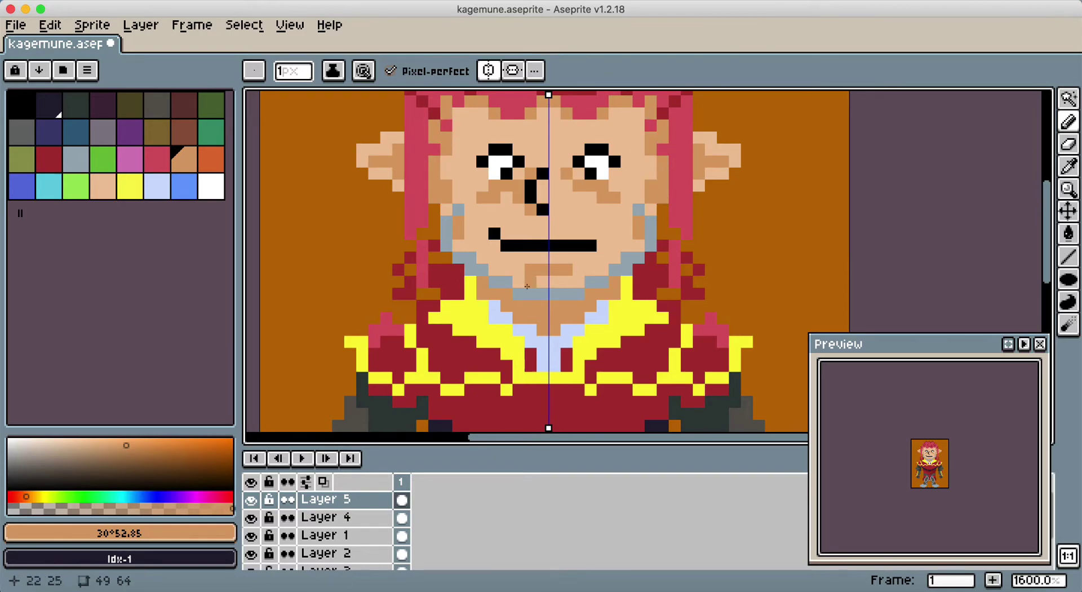
# Shade the shoulder pads, chest panels and upper torso edges with the darker red
pyautogui.scroll(-5, 636, 208)
pyautogui.scroll(2, 496, 321)
pyautogui.keyDown('alt'); pyautogui.click(496, 321); pyautogui.keyUp('alt')
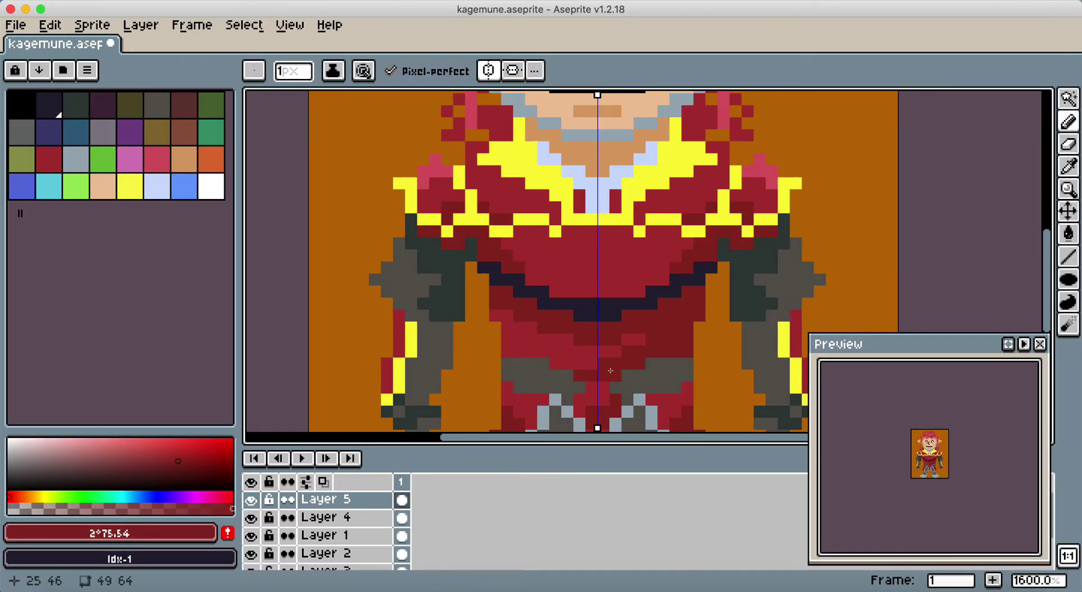
# Mix a darker grey-blue and recolor the outlines of both leg guards with it
pyautogui.scroll(-4, 610, 370)
pyautogui.click(110, 533)
pyautogui.moveTo(510, 260); pyautogui.dragTo(510, 306)
pyautogui.hotkey('ctrl', 'z')
pyautogui.click(33, 458)
pyautogui.click(527, 323)
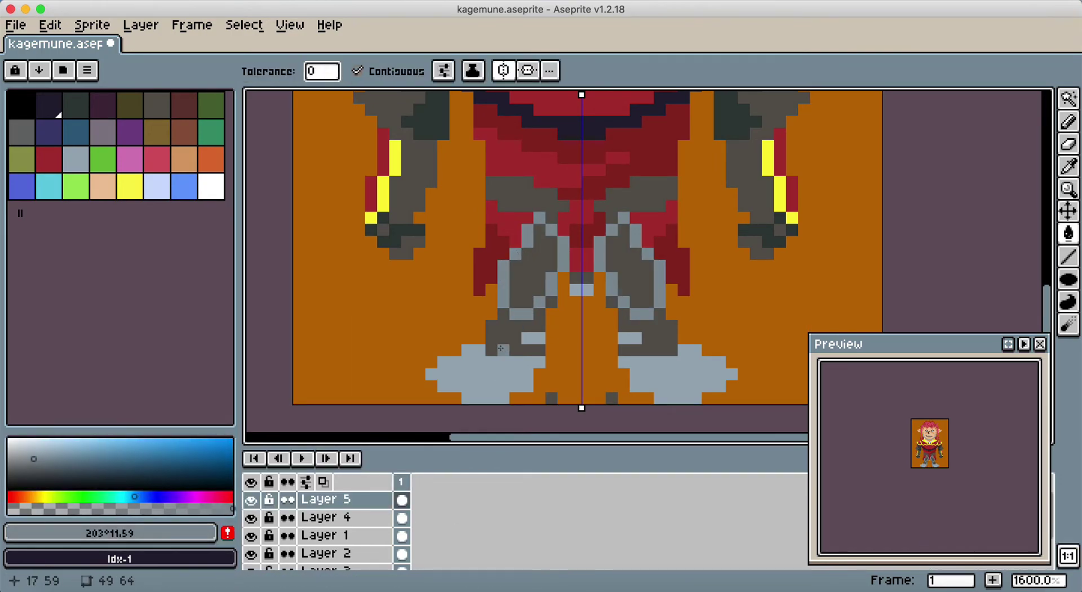
# Shade both boots with dark grey-brown pixels across the toes and along the soles, using the leg's color
pyautogui.press('b')
pyautogui.scroll(-3, 599, 321)
pyautogui.keyDown('alt'); pyautogui.click(637, 264); pyautogui.keyUp('alt')
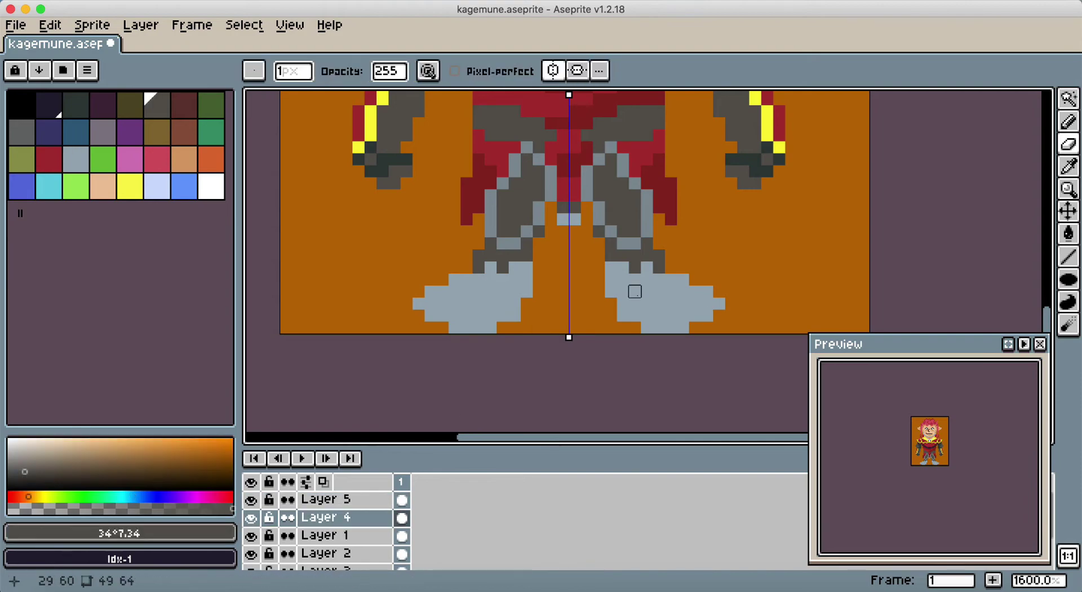
pyautogui.keyDown('shift'); pyautogui.click(699, 293); pyautogui.keyUp('shift')
pyautogui.scroll(2, 639, 213)
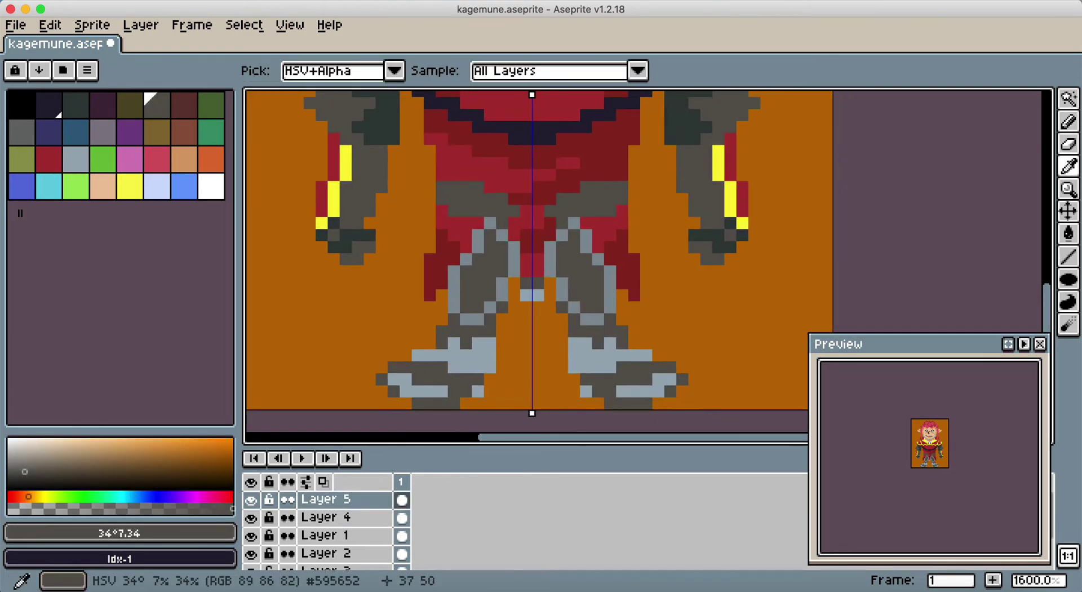
pyautogui.scroll(3, 743, 342)
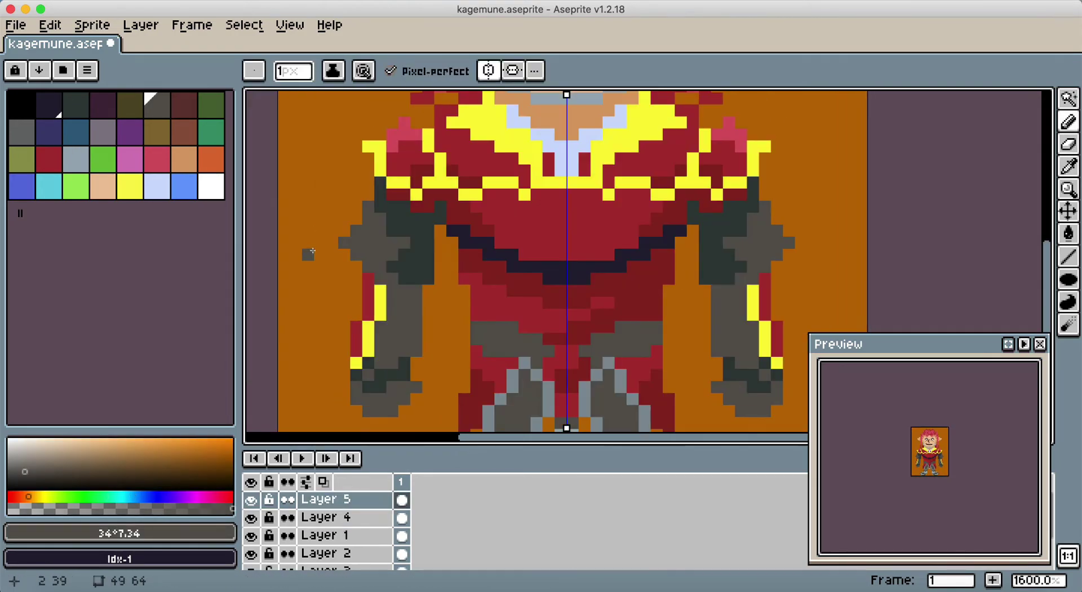
# Mix a dark gold for the armor trim, and hide and show all layers to inspect the drawing
pyautogui.click(42, 496)
pyautogui.click(185, 452)
pyautogui.press('w')
pyautogui.scroll(3, 423, 165)
pyautogui.click(251, 481)
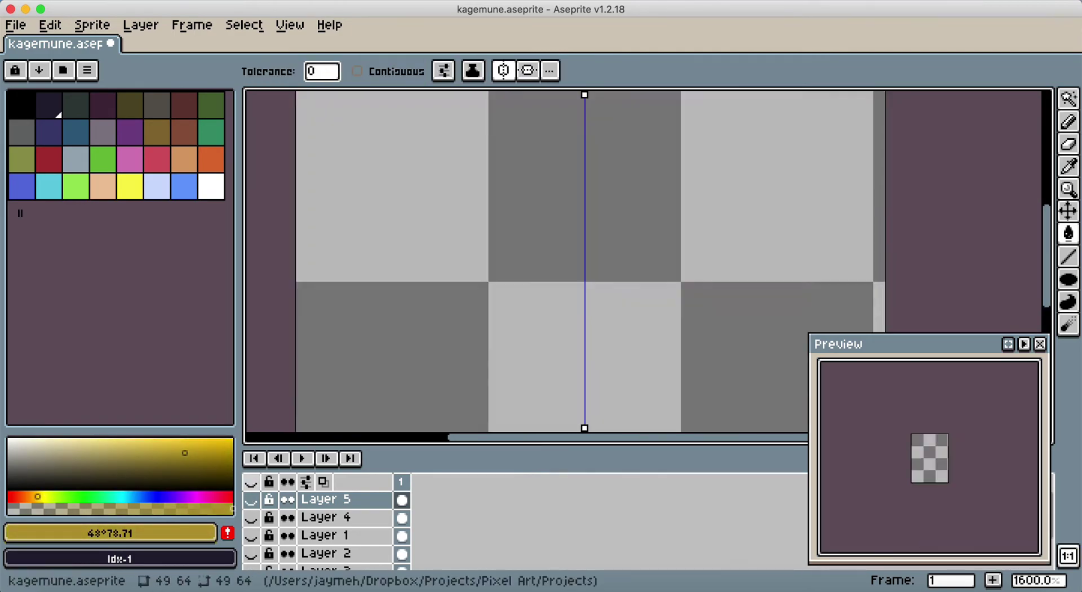
pyautogui.click(251, 481)
pyautogui.scroll(-1, 251, 524)
pyautogui.moveTo(251, 507); pyautogui.dragTo(251, 526)
# Recolor the bright yellow collar and shoulder trim with dark gold on the layers that hold them
pyautogui.press('b')
pyautogui.click(129, 186)
pyautogui.scroll(2, 268, 517)
pyautogui.press('w')
pyautogui.scroll(-1, 327, 524)
pyautogui.click(327, 522)
pyautogui.scroll(-2, 327, 525)
pyautogui.click(327, 502)
pyautogui.click(251, 502)
pyautogui.scroll(3, 327, 524)
pyautogui.click(251, 553)
pyautogui.hotkey('alt', 'Down')
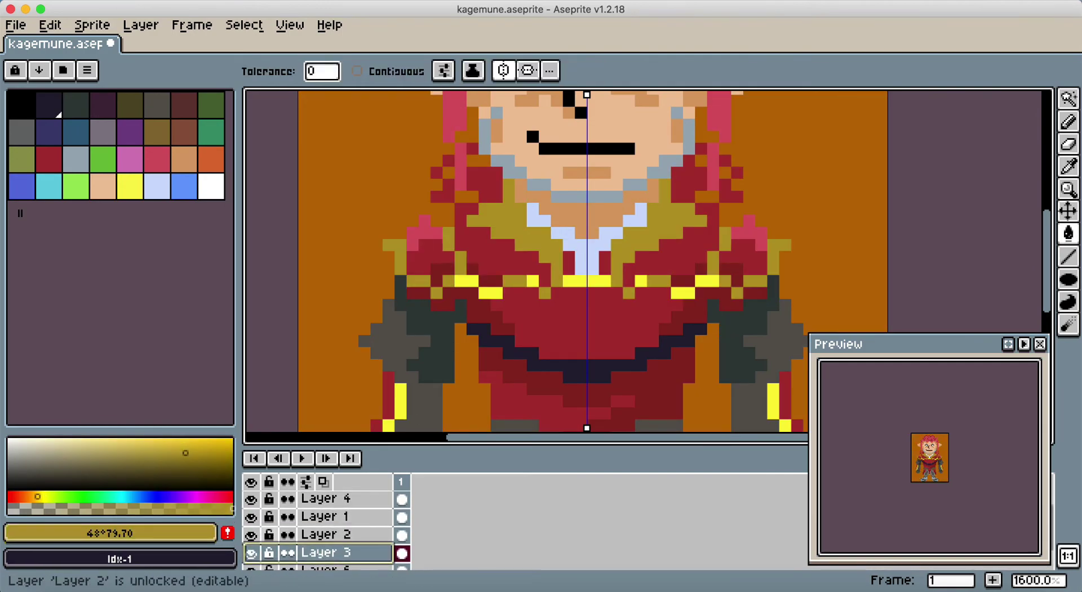
# Mix a lighter gold, try filling with it on Layer 5, and undo that fill
pyautogui.hotkey('alt', 'Up')
pyautogui.hotkey('alt', 'Up')
pyautogui.hotkey('alt', 'Up')
pyautogui.scroll(-2, 564, 259)
pyautogui.scroll(2, 563, 259)
pyautogui.hotkey('alt', 'Up')
pyautogui.press('g')
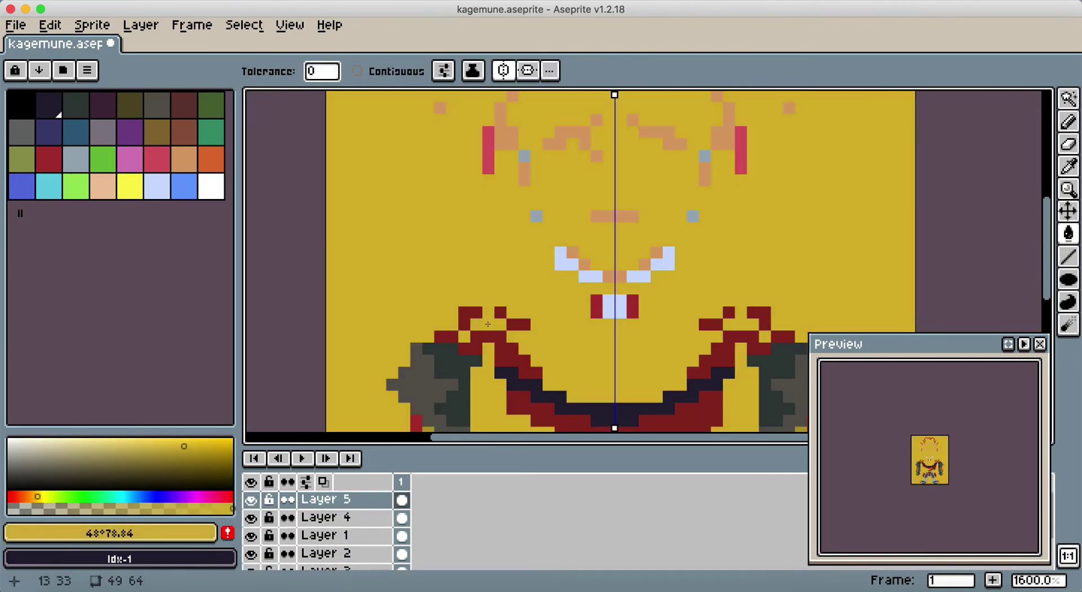
pyautogui.hotkey('ctrl', 'z')
# Fill the collar on Layer 3 with the lighter gold
pyautogui.hotkey('alt', 'Down')
pyautogui.hotkey('alt', 'Down')
pyautogui.press('v')
pyautogui.press('g')
pyautogui.scroll(-1, 327, 524)
pyautogui.hotkey('alt', 'Down')
pyautogui.hotkey('alt', 'Down')
pyautogui.click(549, 231)
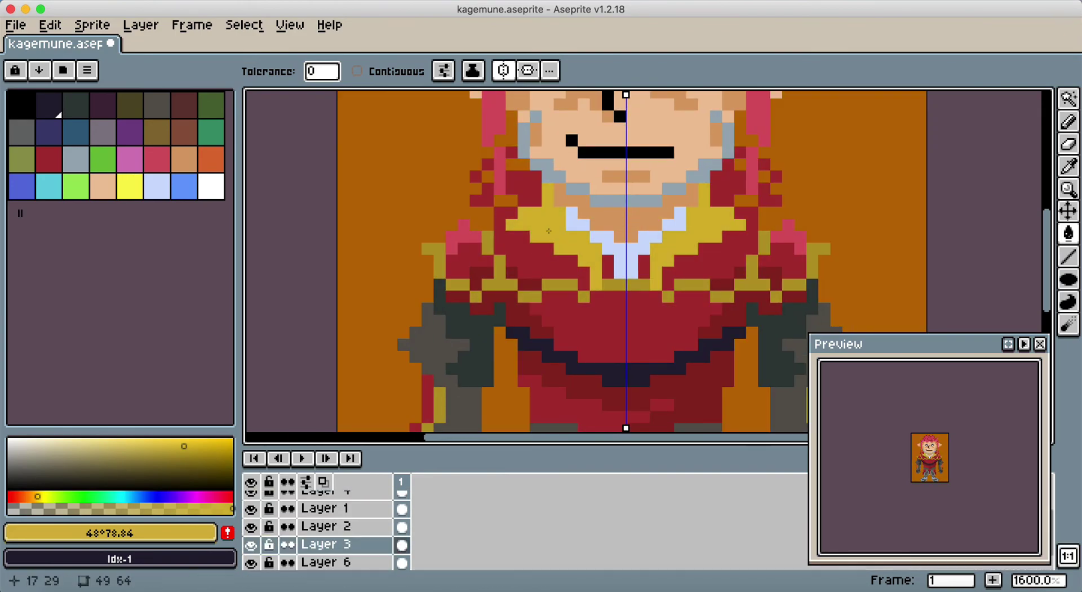
# Recolor the shoulder trim, chest band and both bracer stripes with the lighter gold on the other layers
pyautogui.hotkey('alt', 'Up')
pyautogui.hotkey('alt', 'Up')
pyautogui.scroll(-2, 538, 284)
pyautogui.hotkey('alt', 'Up')
pyautogui.hotkey('alt', 'Up')
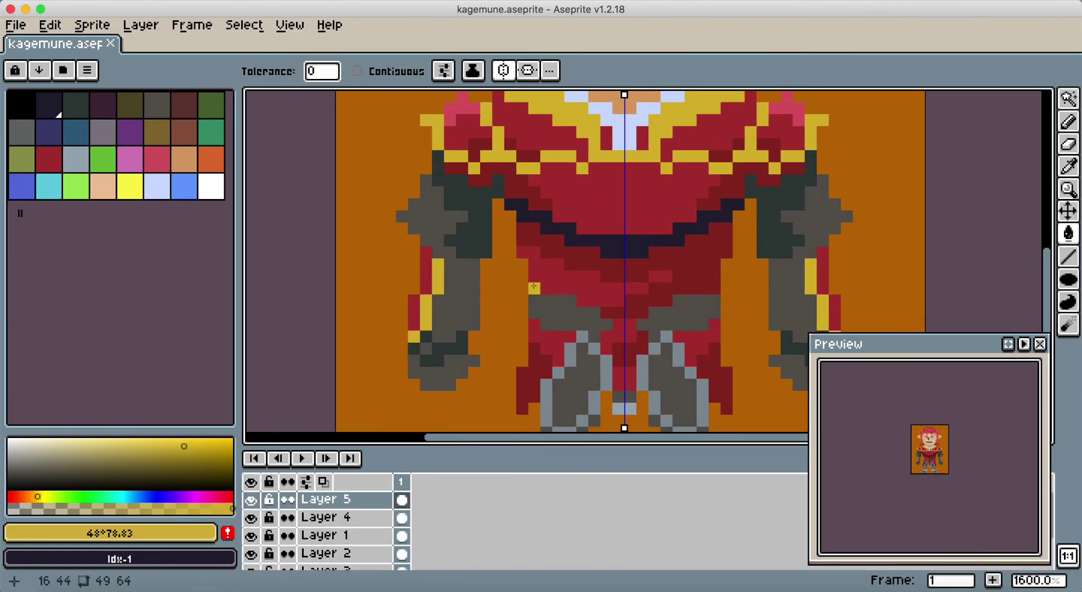
# Draw a mirrored gold belt line across the waist just above the grey hip plates
pyautogui.scroll(-2, 596, 280)
pyautogui.scroll(3, 614, 226)
pyautogui.hscroll(2, 614, 226)
pyautogui.keyDown('alt'); pyautogui.click(632, 181); pyautogui.keyUp('alt')
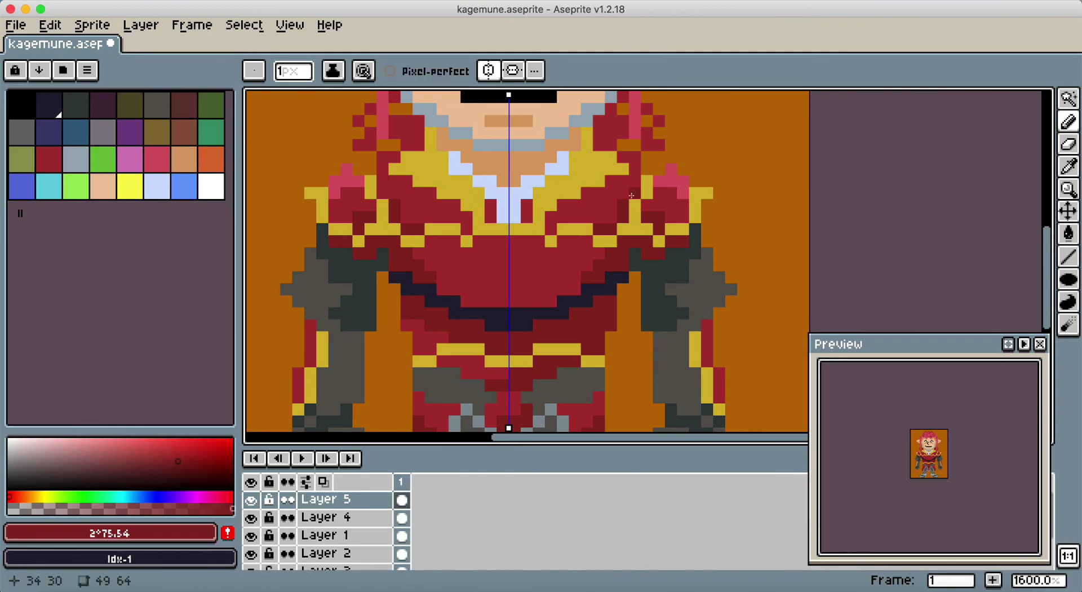
# Recolor the light grey-blue areas of both boots with the darker grey-blue of the leg guards
pyautogui.scroll(-3, 467, 246)
pyautogui.keyDown('alt'); pyautogui.click(467, 246); pyautogui.keyUp('alt')
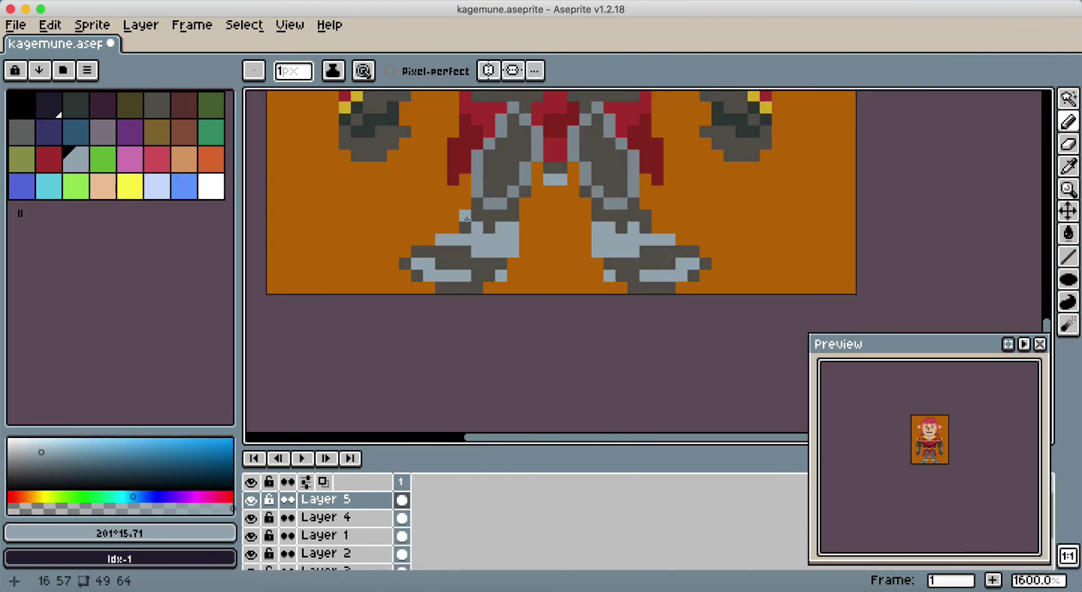
pyautogui.press('g')
pyautogui.scroll(2, 468, 246)
# Enlarge the canvas to 128 × 96 pixels with the character centered
pyautogui.press('-')
pyautogui.press('v')
pyautogui.hotkey('alt', 's')
pyautogui.press('c')
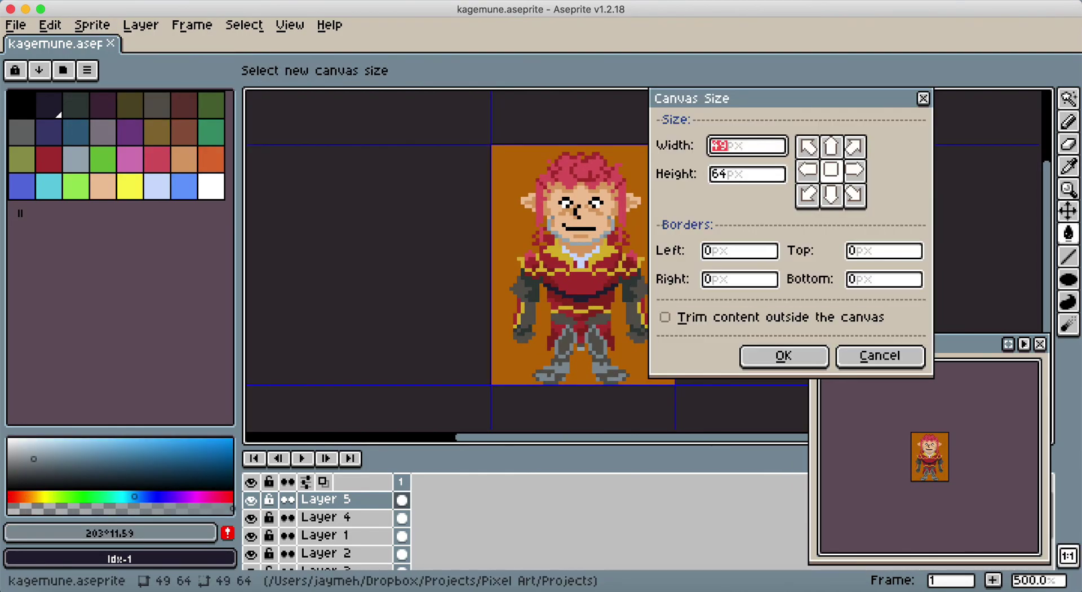
pyautogui.press('Tab')
pyautogui.write('96')
pyautogui.press('Return')
# Open the recent file pyjamas.png and fill the whole background of kagemune with its bright orange
pyautogui.hotkey('alt', 'f')
pyautogui.press('r')
pyautogui.press('Down')
pyautogui.press('Return')
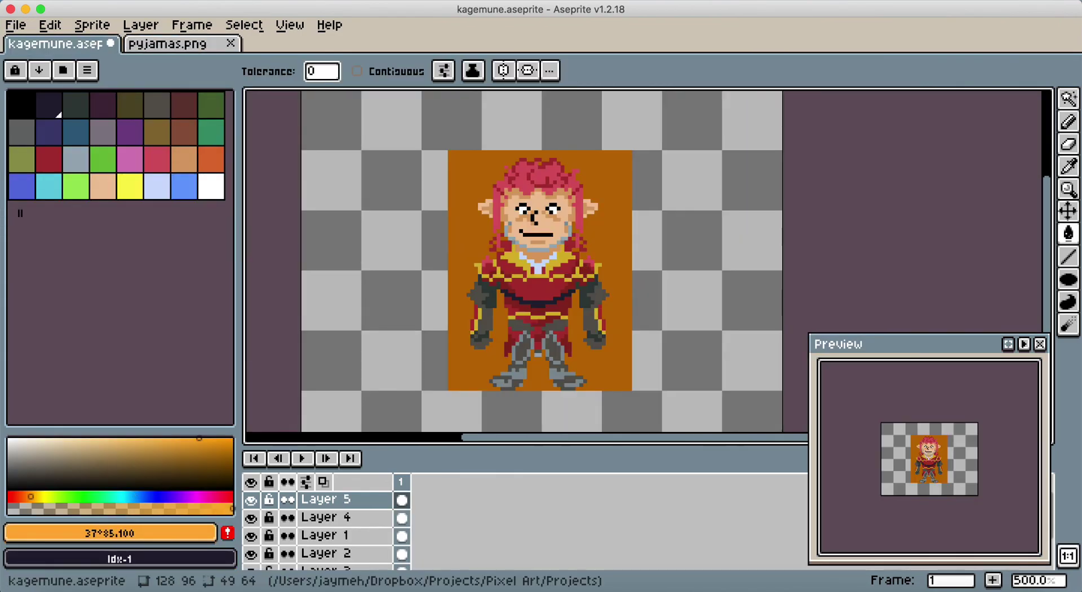
pyautogui.hotkey('ctrl', 'Tab')
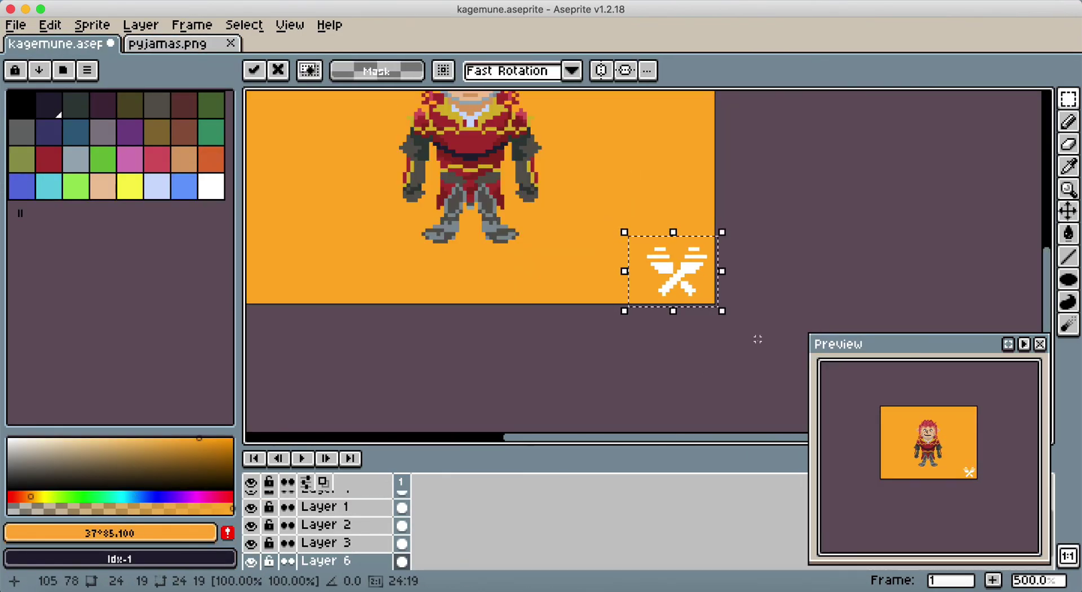
# Scale the sprite up to 384 × 288 pixels and paste the white crossed emblem into its bottom-right corner
pyautogui.hotkey('alt', 'e')
pyautogui.press('Right')
pyautogui.scroll(1, 770, 256)
pyautogui.hotkey('ctrl', 'v')
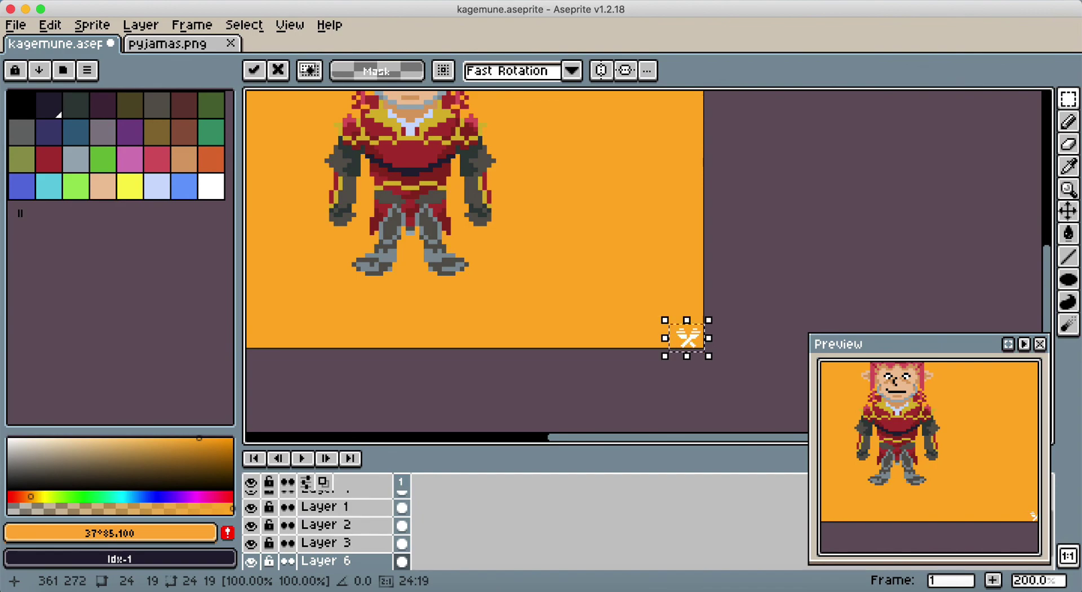
pyautogui.scroll(-4, 770, 256)
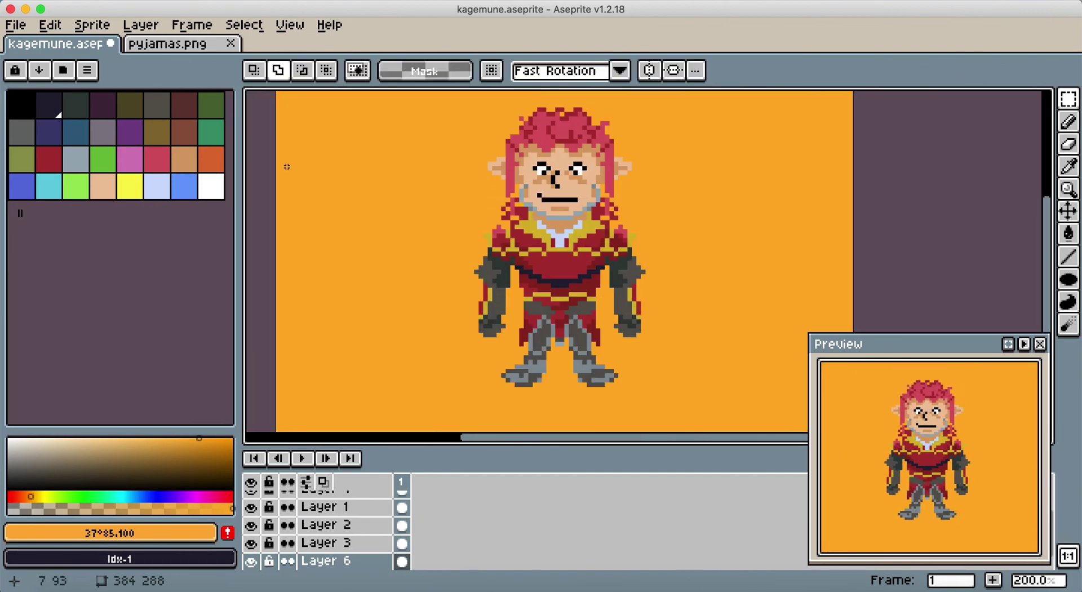
# Draw a white rectangular frame around the character, undoing the first attempt
pyautogui.click(211, 186)
pyautogui.press('b')
pyautogui.hotkey('ctrl', 'z')
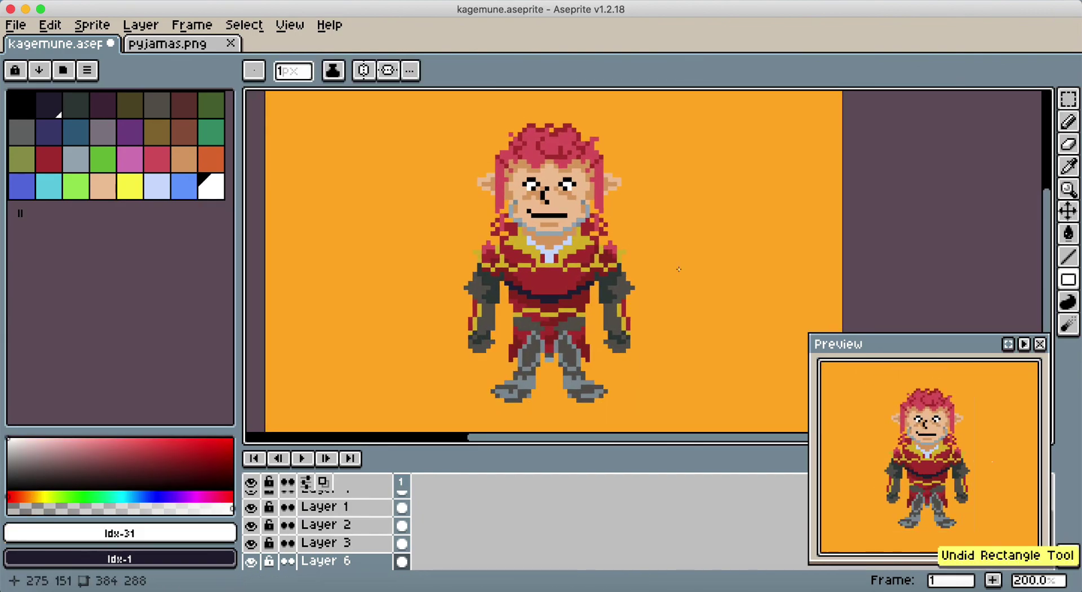
pyautogui.scroll(1, 678, 269)
pyautogui.press('+')
pyautogui.press('+')
# Move the frame's bottom edge below the feet and paint over the gap in its left side with a 3 px white pencil
pyautogui.press('m')
pyautogui.scroll(-1, 632, 134)
pyautogui.moveTo(674, 402); pyautogui.dragTo(444, 372)
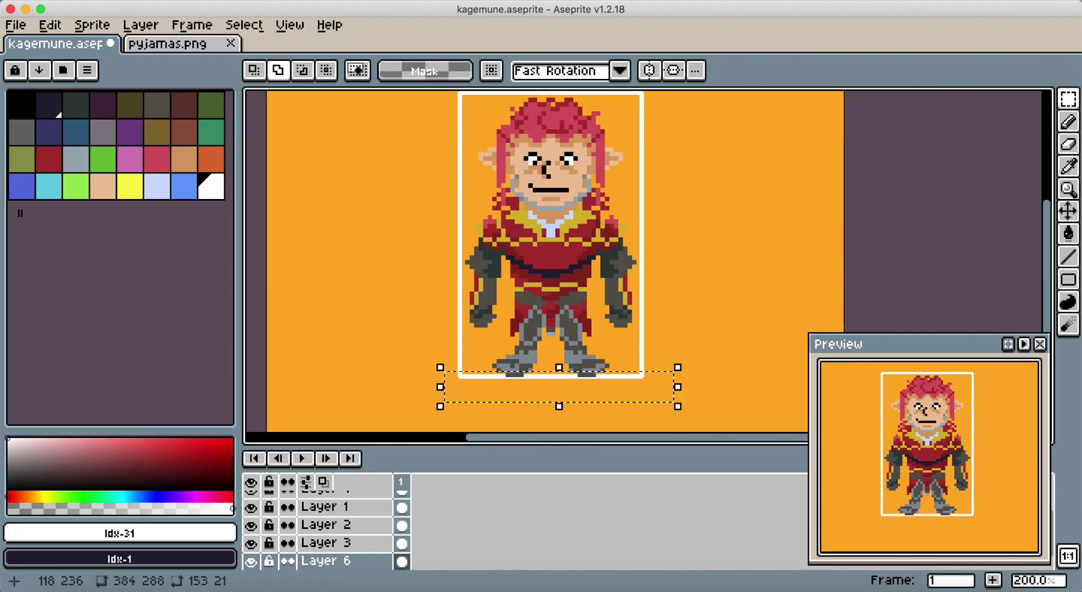
pyautogui.hotkey('ctrl', 'd')
pyautogui.press('b')
pyautogui.scroll(3, 418, 361)
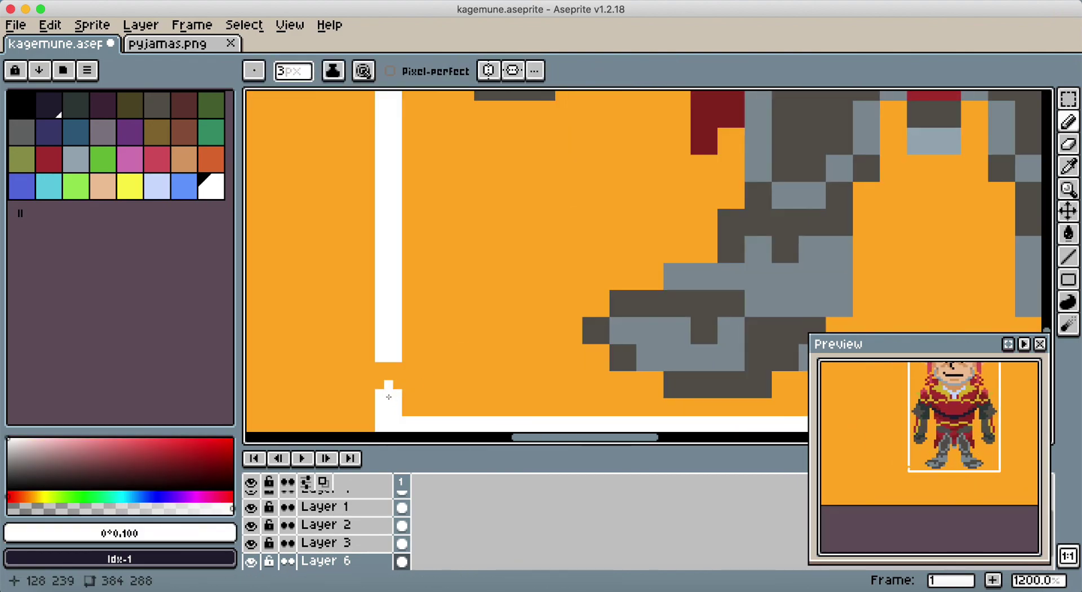